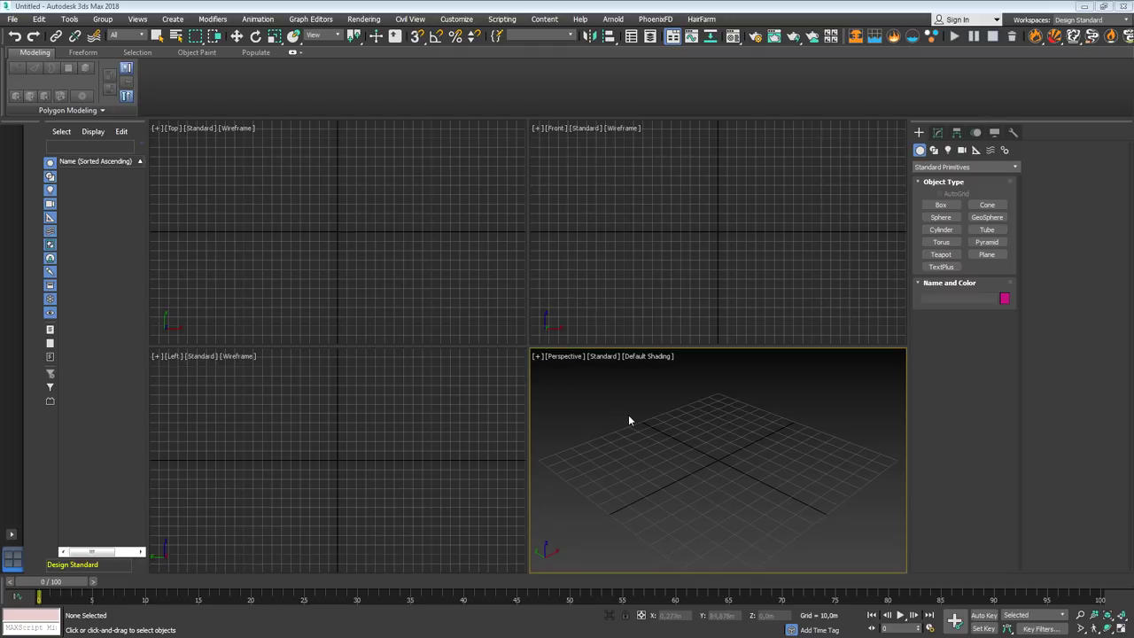
- Maximize the Perspective viewport with Alt+W, restore the four views, then maximize it again
key(alt+w)
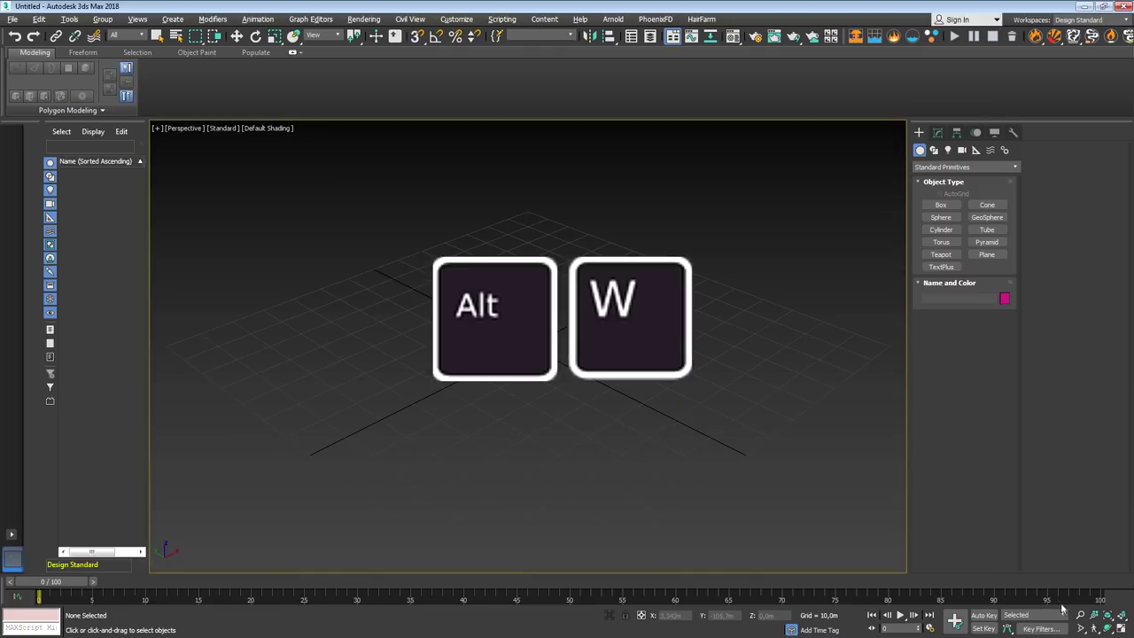
click(1121, 627)
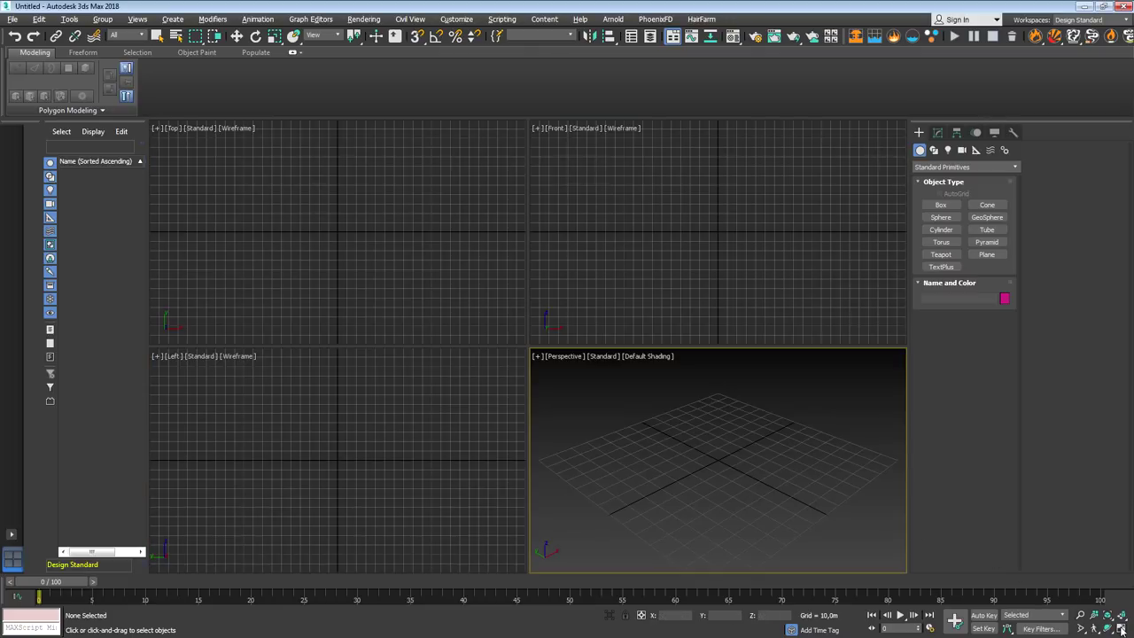
click(1120, 627)
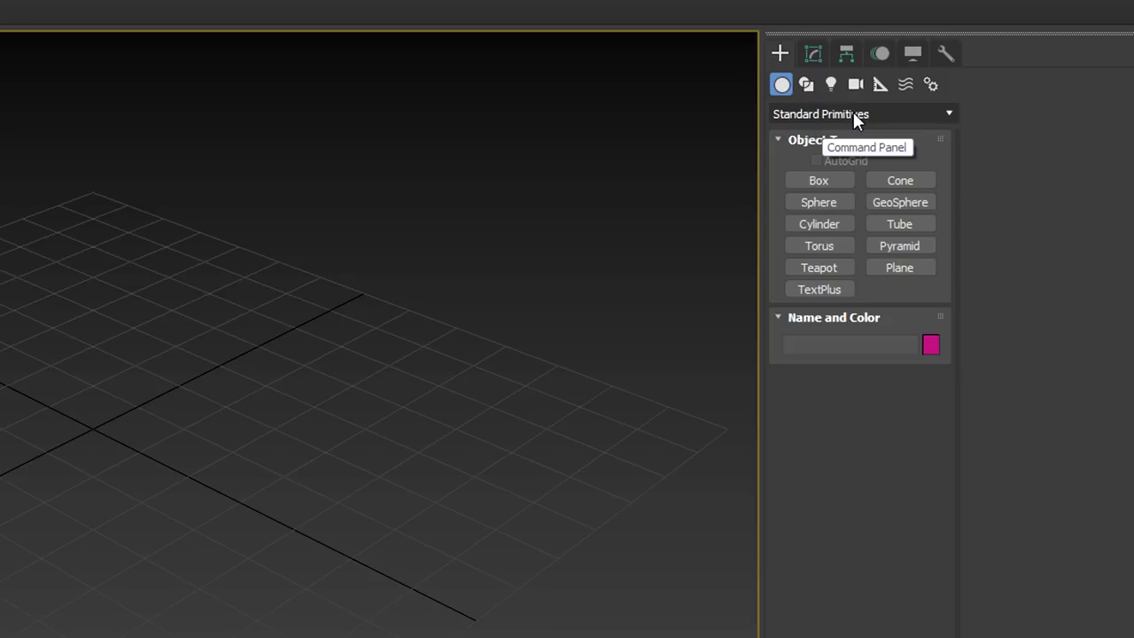
- Create a box at the origin with Keyboard Entry, using Length, Width and Height of 10
click(827, 182)
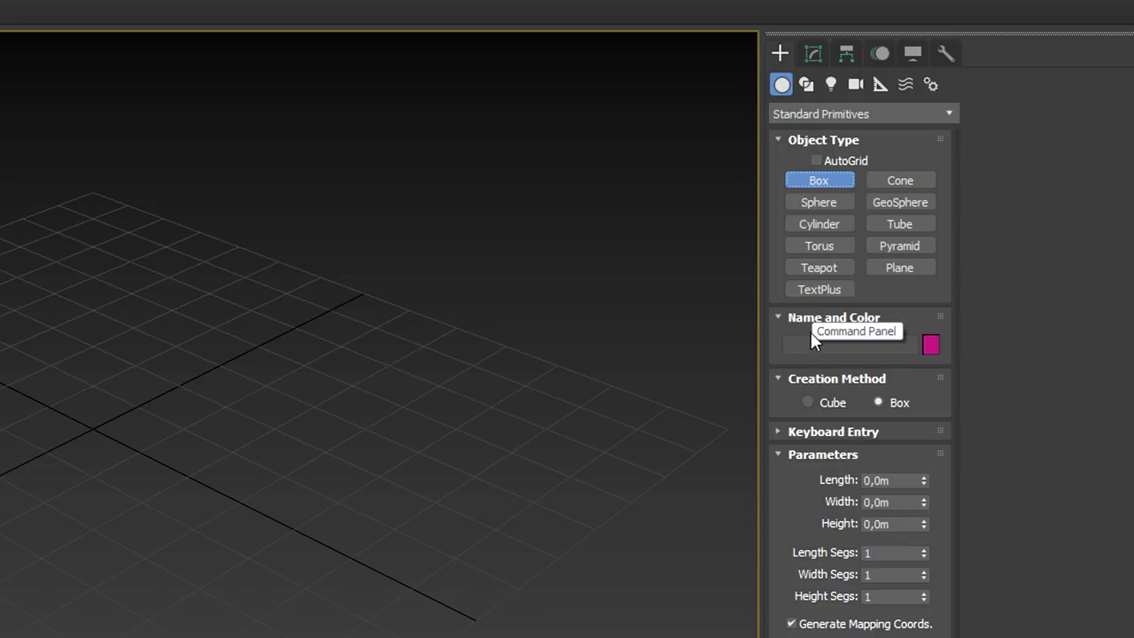
click(778, 432)
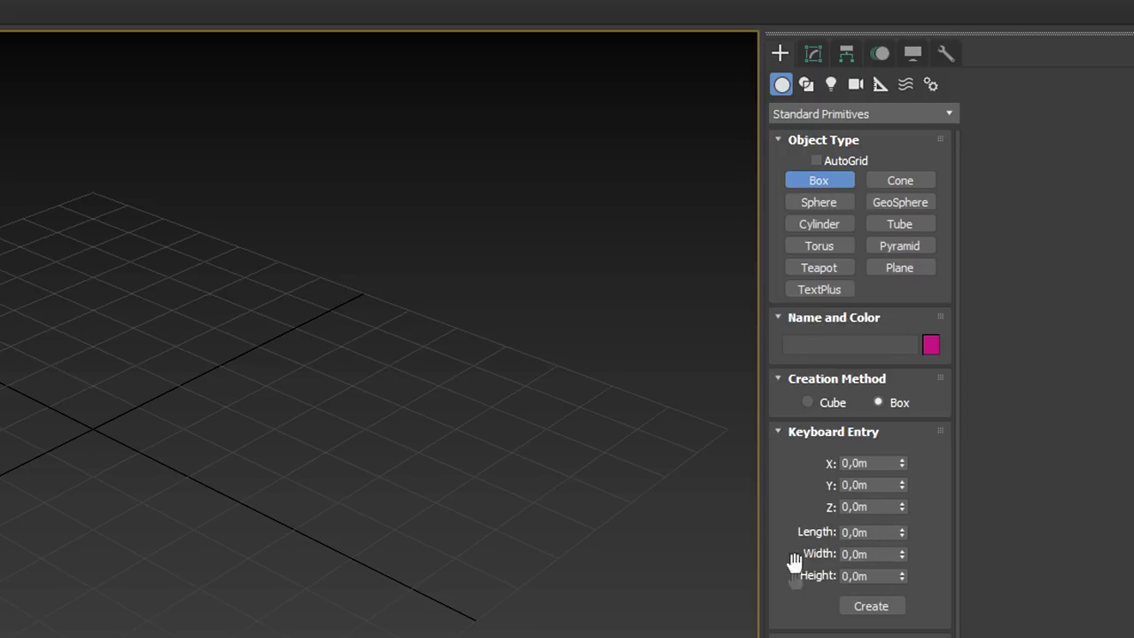
click(875, 531)
text(10)
click(877, 553)
text(10)
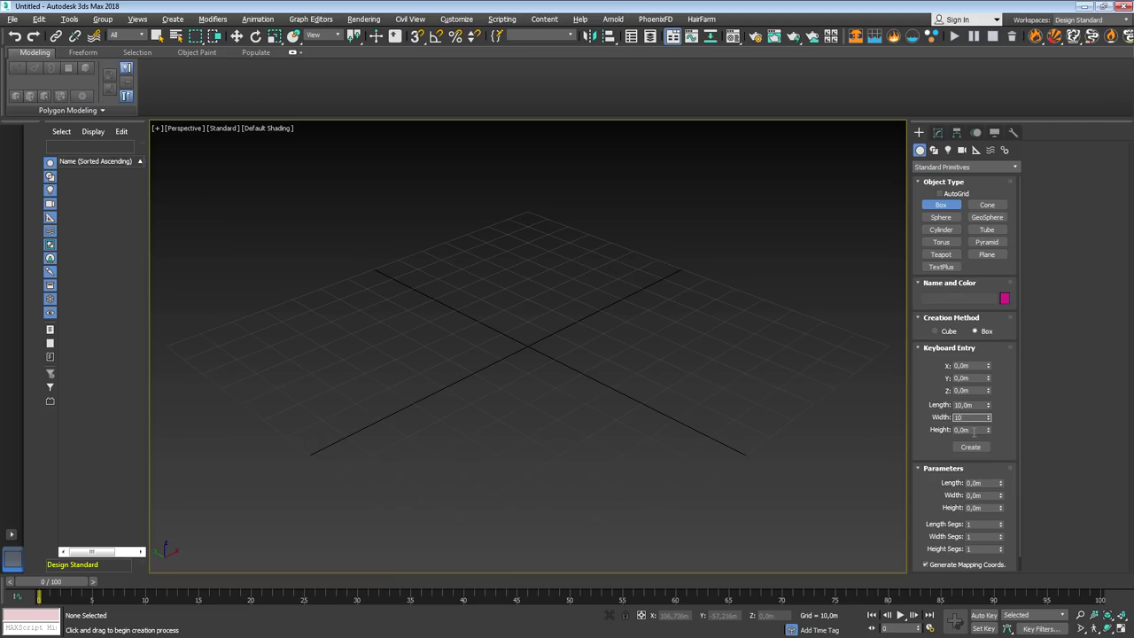
click(973, 430)
text(10)
key(Return)
scroll(1006, 385, down, 1)
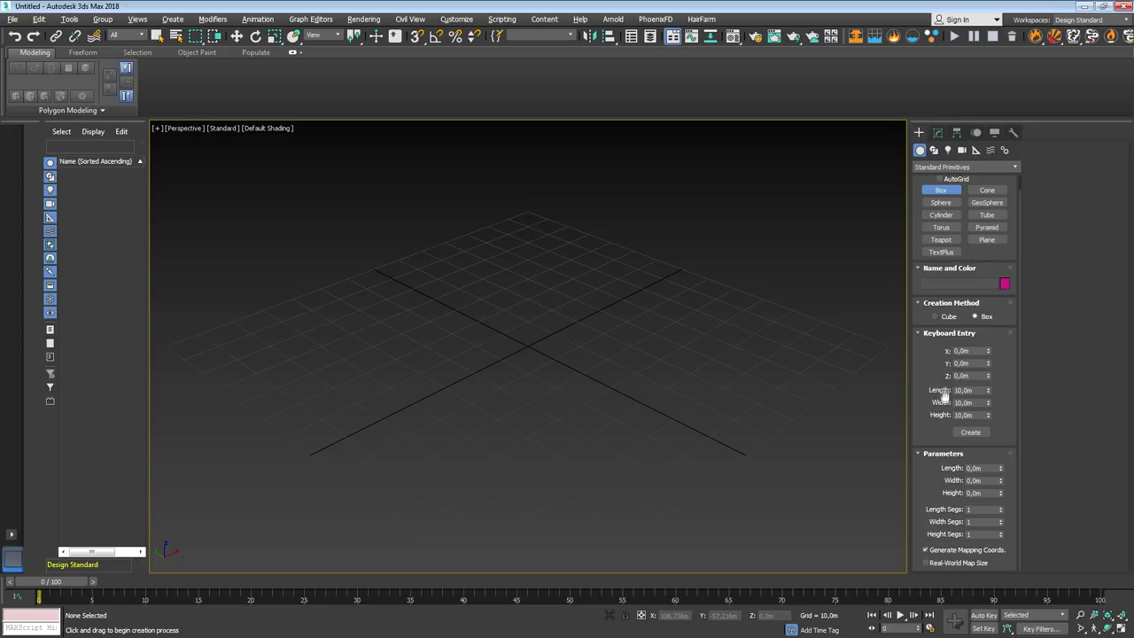
click(970, 432)
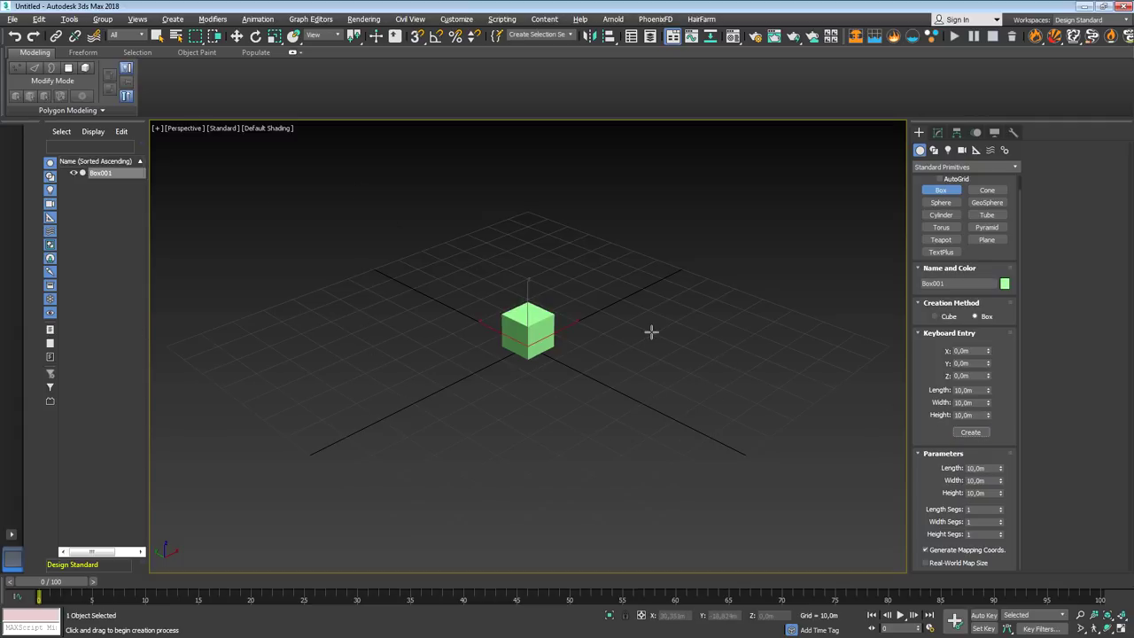
- Exit box creation, select Box001 in the Scene Explorer and zoom to frame it
right_click(770, 202)
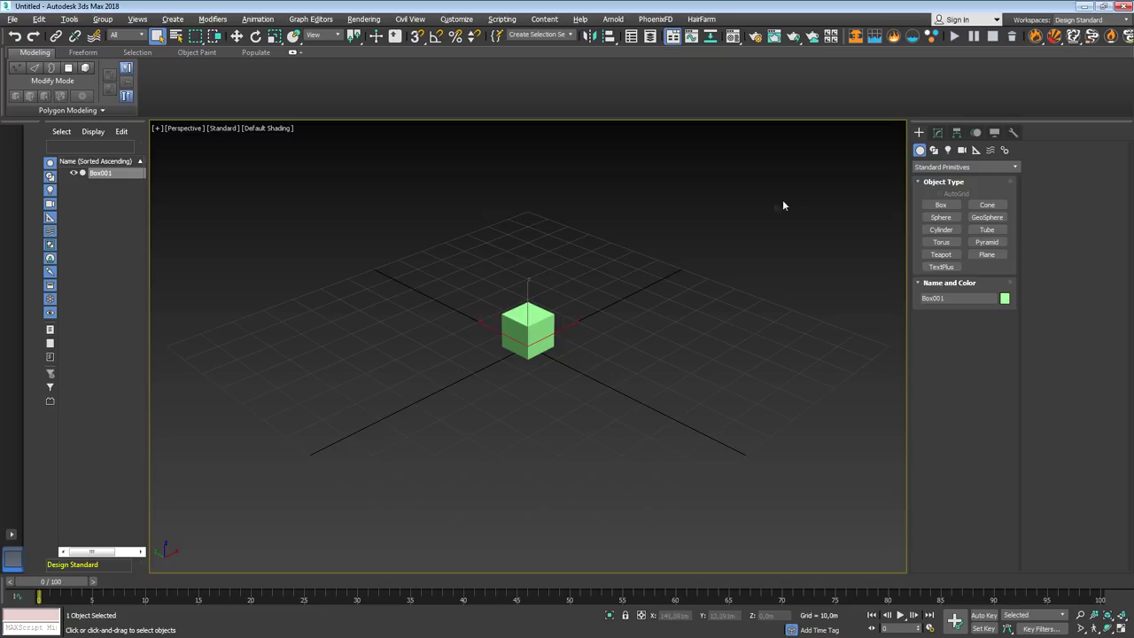
mouse_move(528, 400)
alt+middle_down()
mouse_move(577, 349)
mouse_move(531, 398)
mouse_move(852, 152)
alt+middle_up()
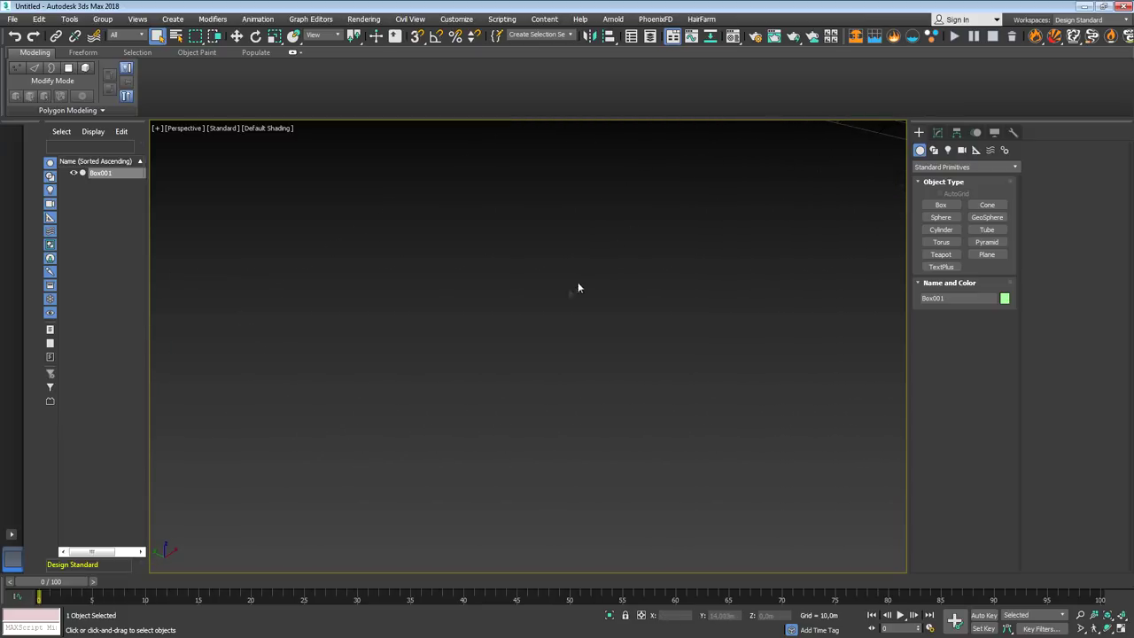
click(110, 198)
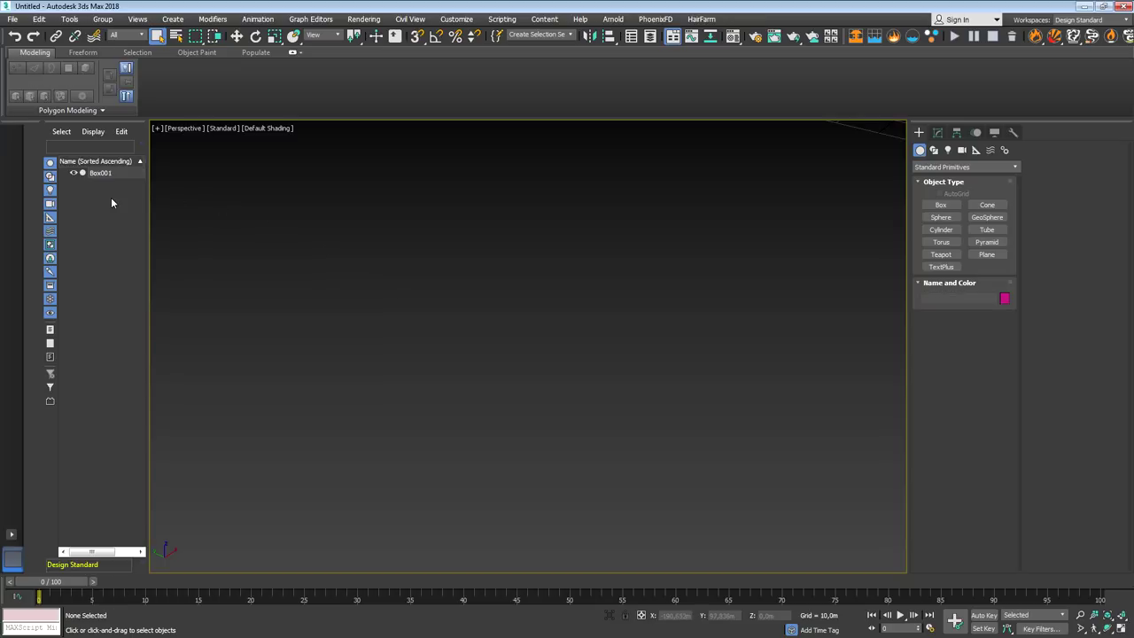
click(100, 173)
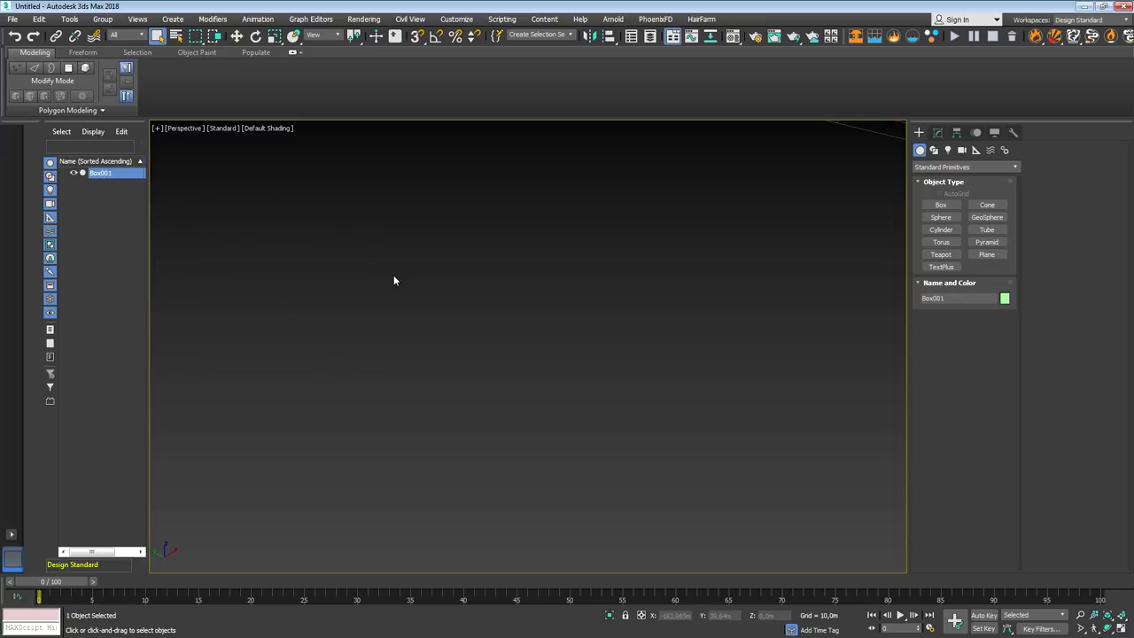
key(z)
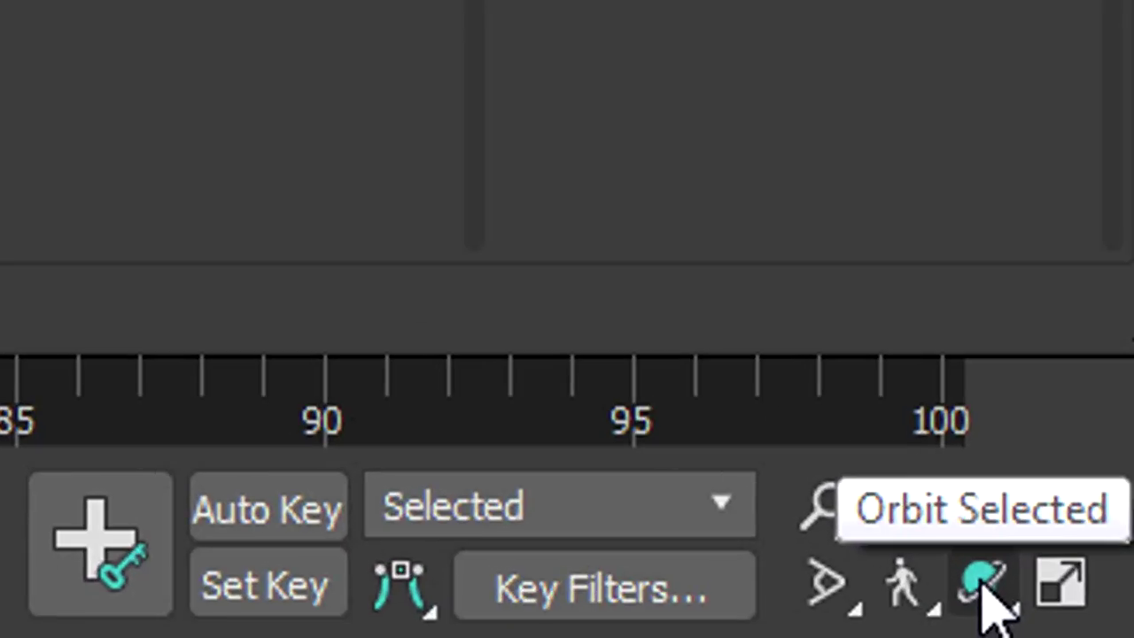
- Orbit and zoom around Box001 to inspect it, then delete it
click(1108, 628)
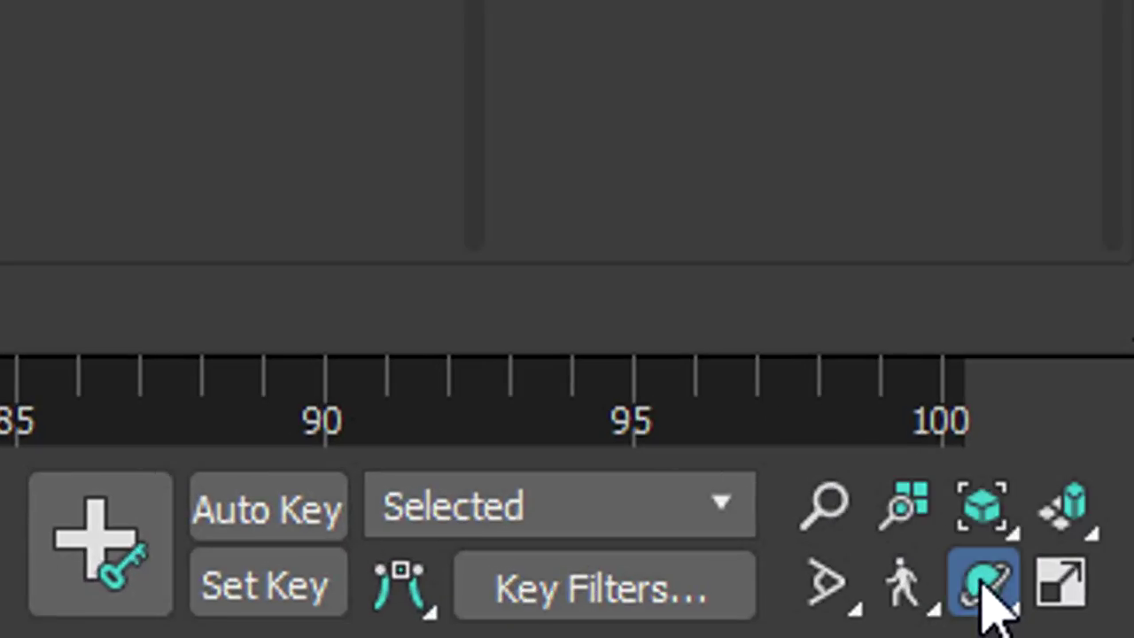
drag(990, 611, 986, 356)
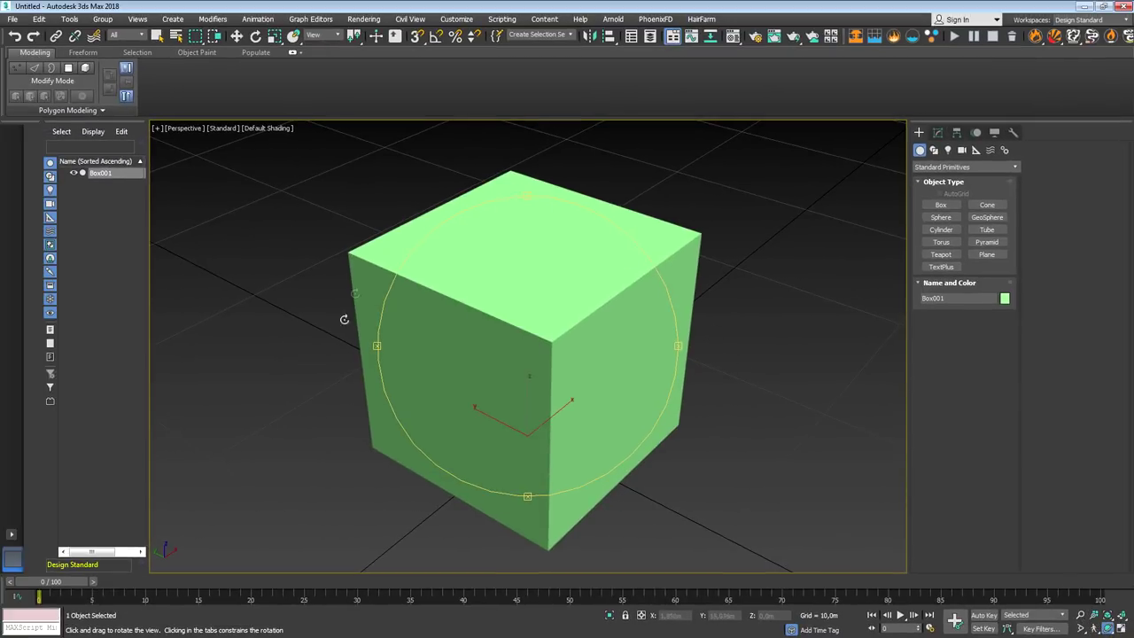
right_click(743, 278)
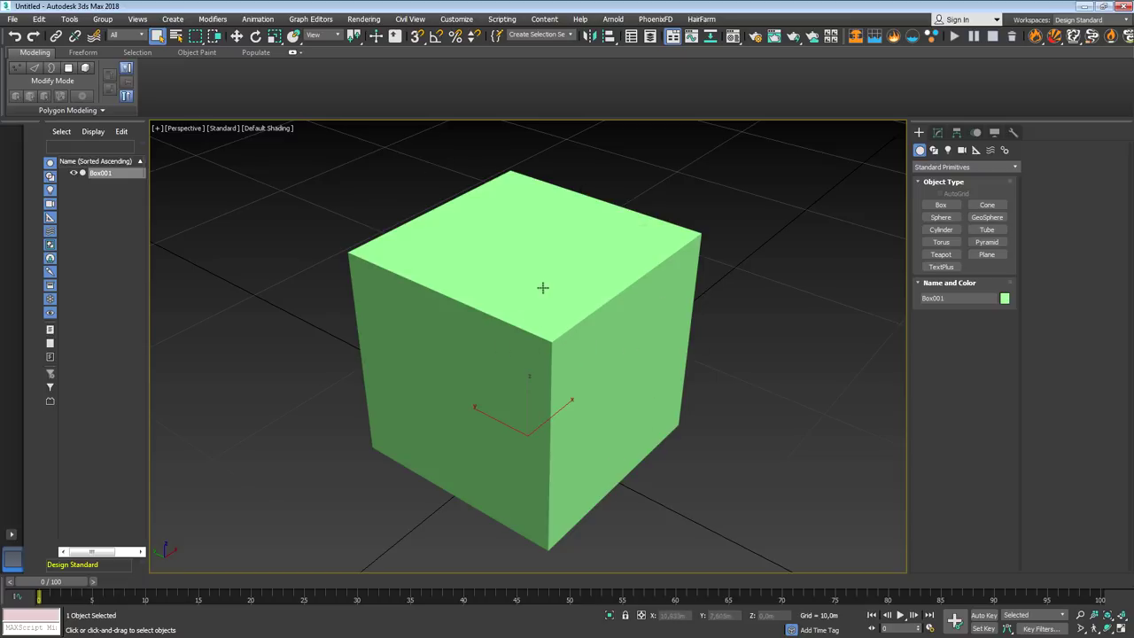
scroll(600, 319, down, 2)
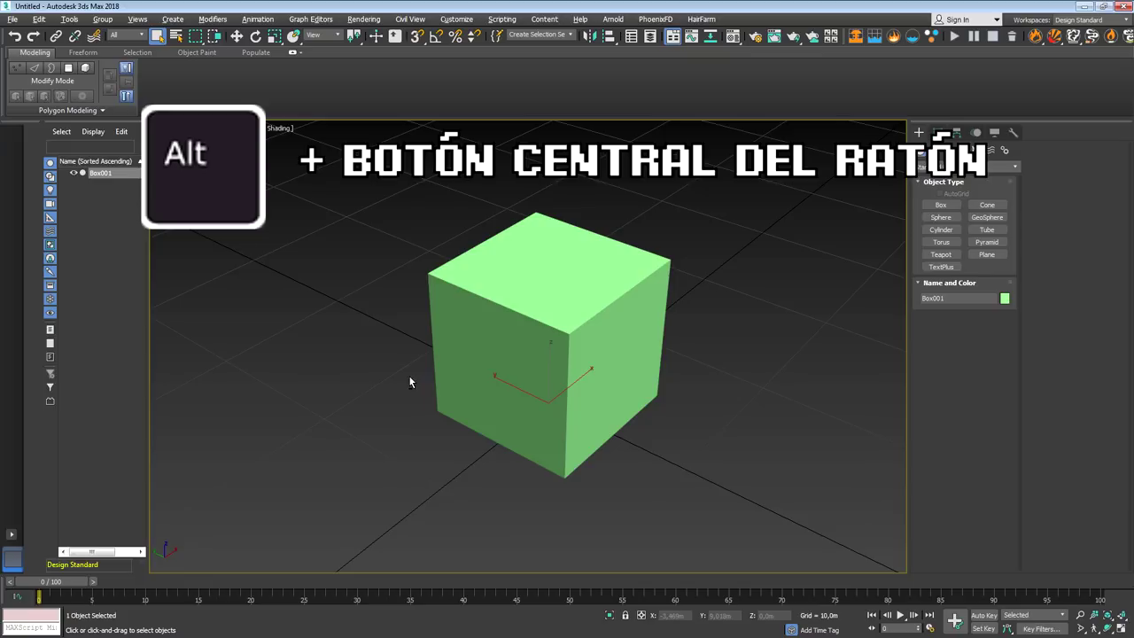
mouse_move(408, 375)
alt+middle_down()
mouse_move(508, 358)
mouse_move(497, 399)
mouse_move(376, 400)
mouse_move(278, 357)
mouse_move(271, 310)
mouse_move(180, 405)
mouse_move(236, 433)
mouse_move(342, 402)
mouse_move(395, 370)
alt+middle_up()
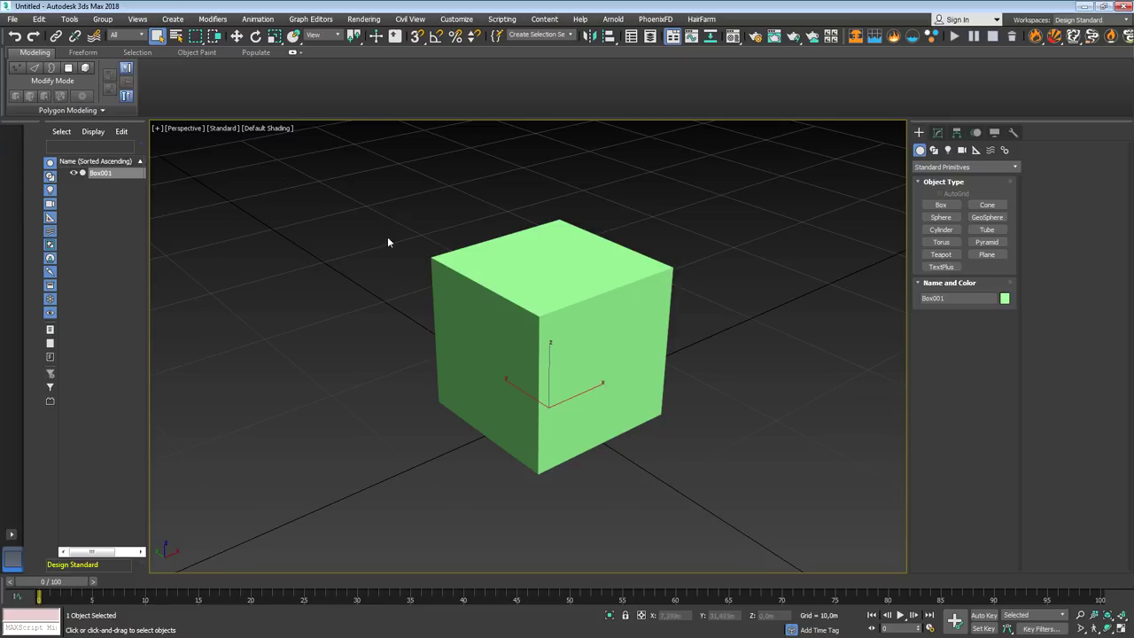
key(Delete)
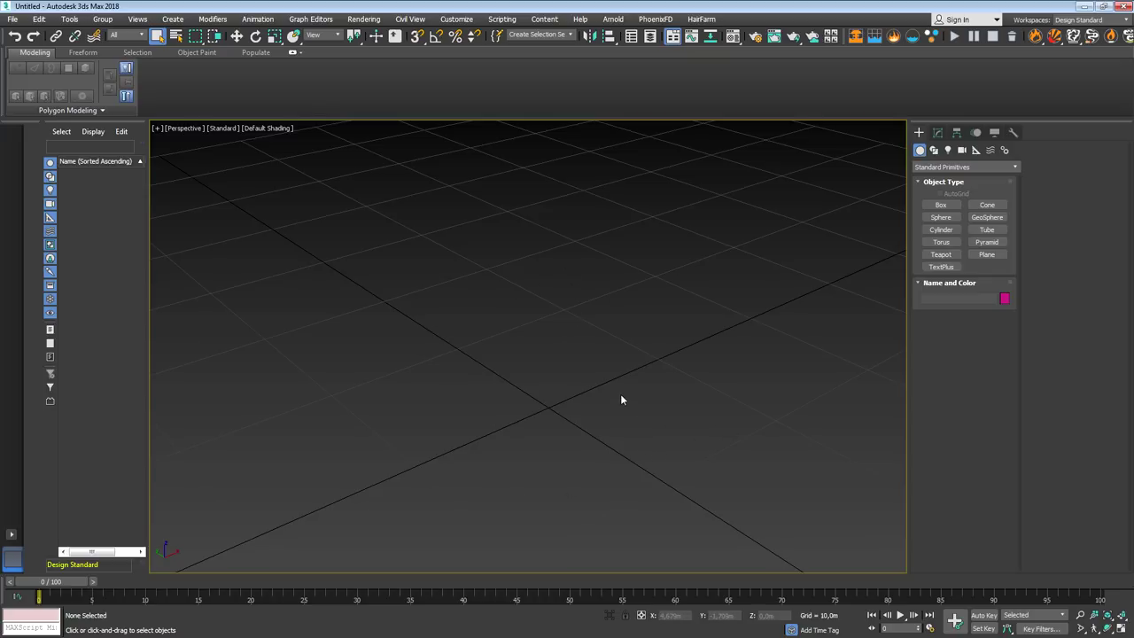
key(ctrl+z)
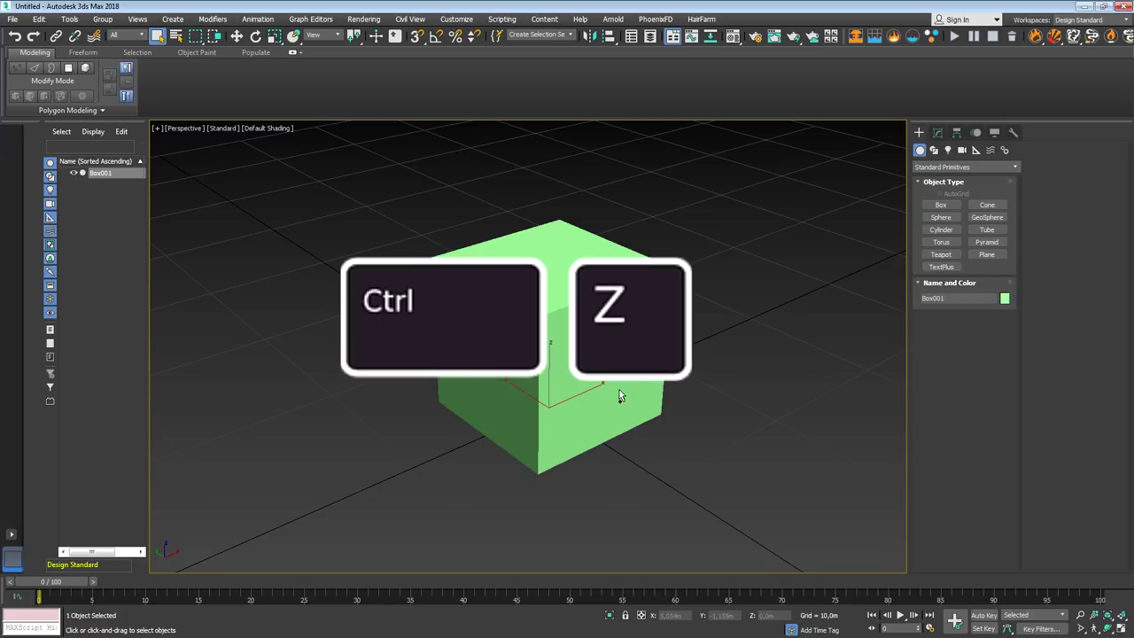
mouse_move(741, 393)
middle_down()
mouse_move(727, 392)
mouse_move(741, 391)
middle_up()
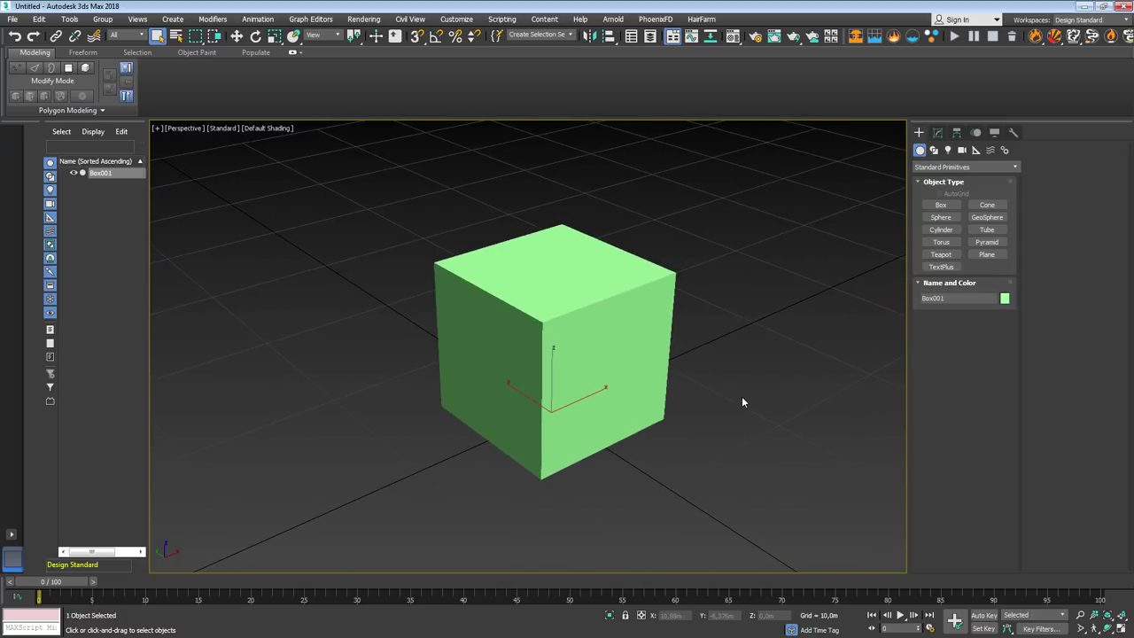
key(Delete)
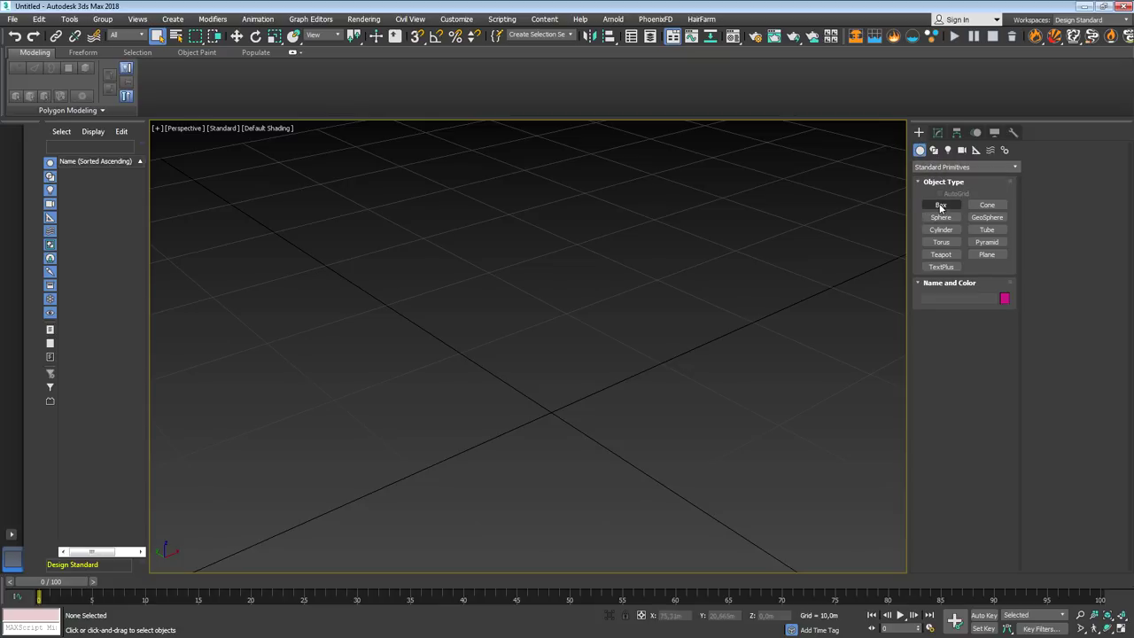
- Draw a box about 25 m by 26 m, 11.88 m tall, then frame it in view
click(940, 205)
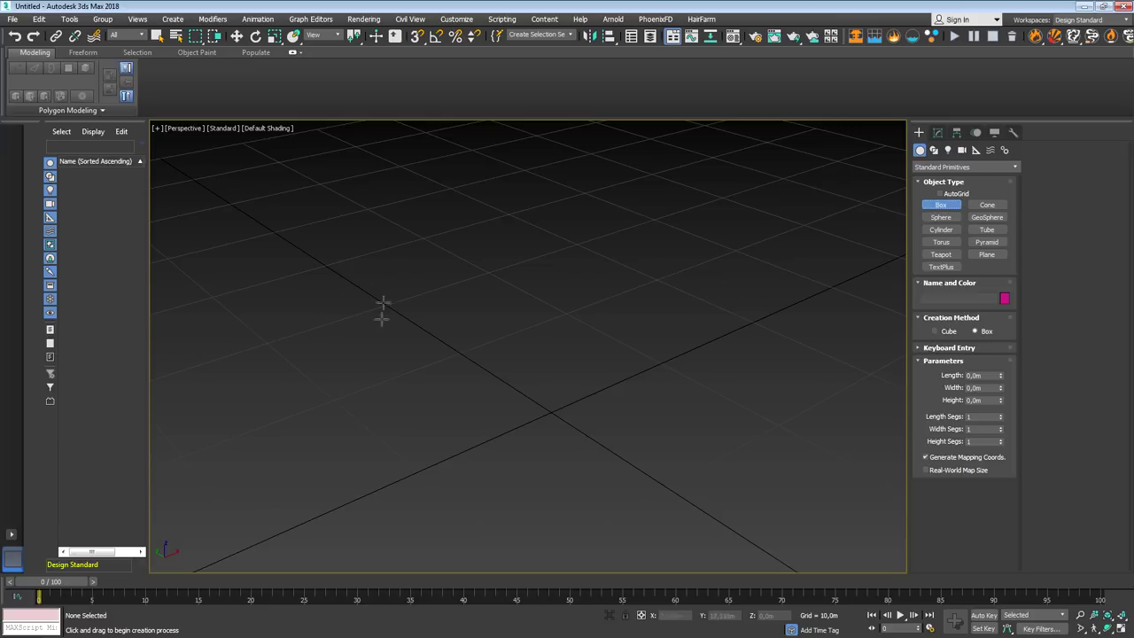
mouse_move(258, 301)
mouse_down()
mouse_move(349, 349)
mouse_move(514, 362)
mouse_move(696, 266)
mouse_move(632, 329)
mouse_move(511, 390)
mouse_move(720, 287)
mouse_move(678, 253)
mouse_move(721, 365)
mouse_move(678, 354)
mouse_move(734, 309)
mouse_move(691, 271)
mouse_move(669, 328)
mouse_move(722, 317)
mouse_up()
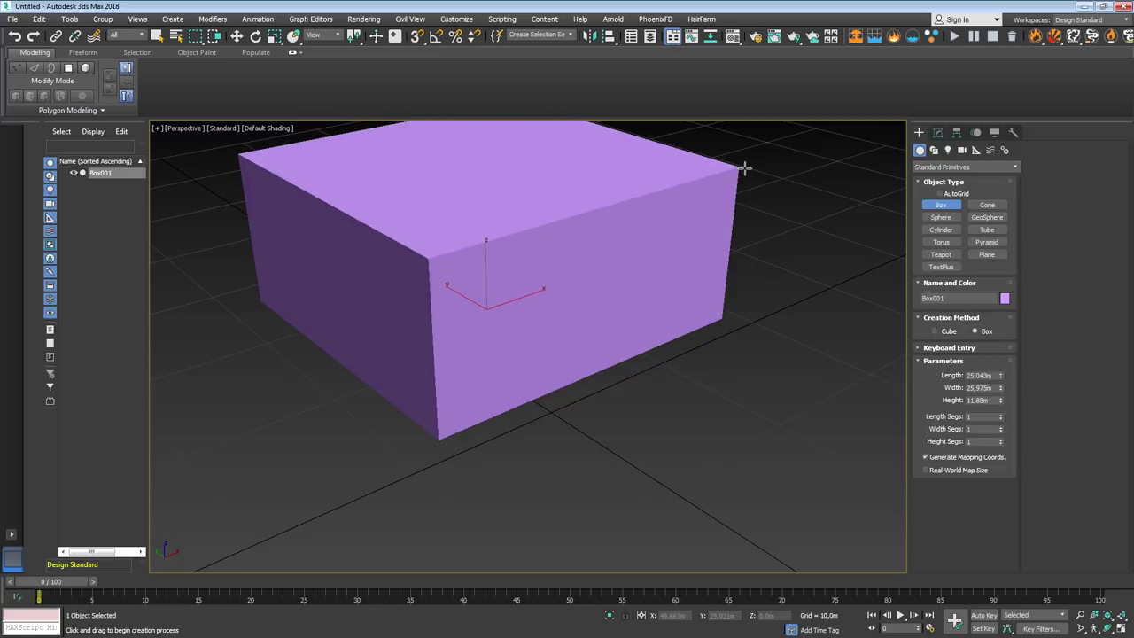
click(744, 168)
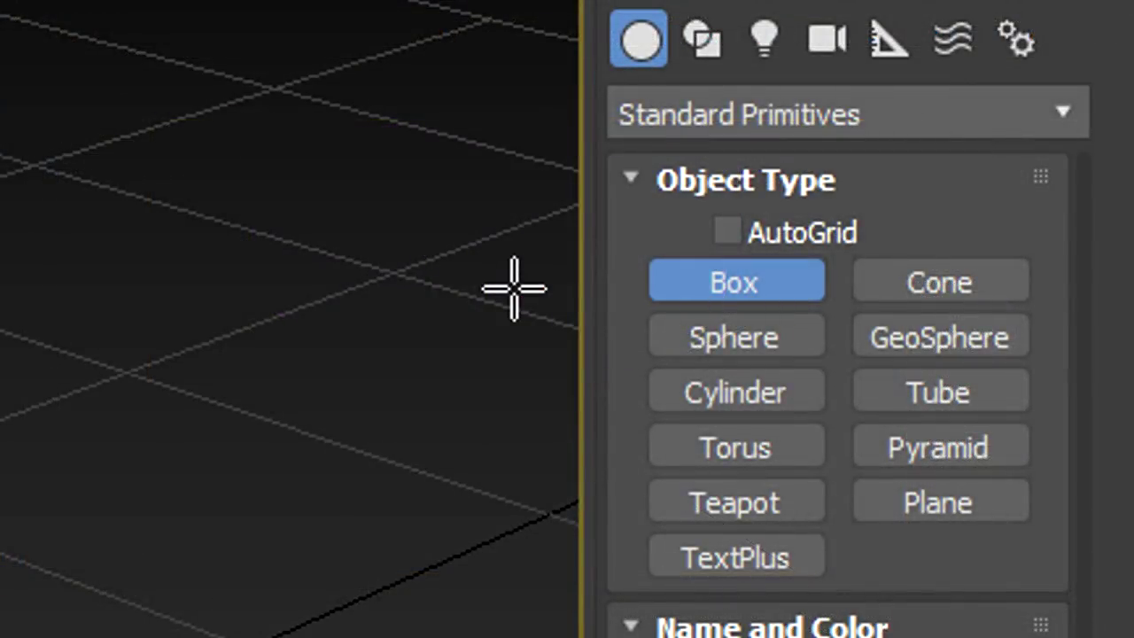
right_click(514, 288)
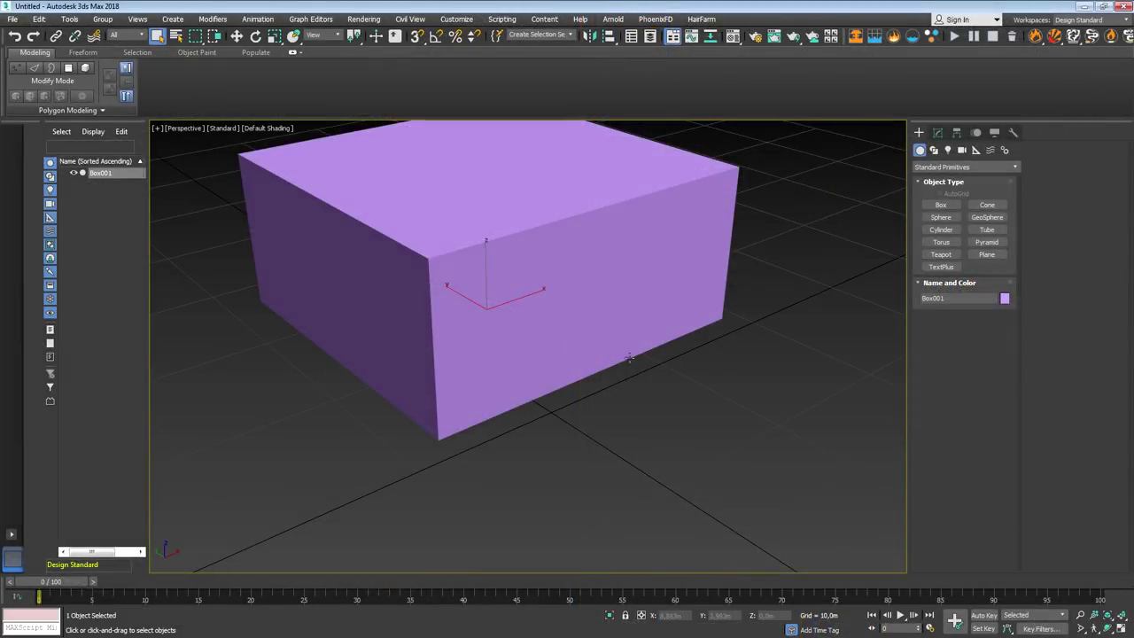
key(z)
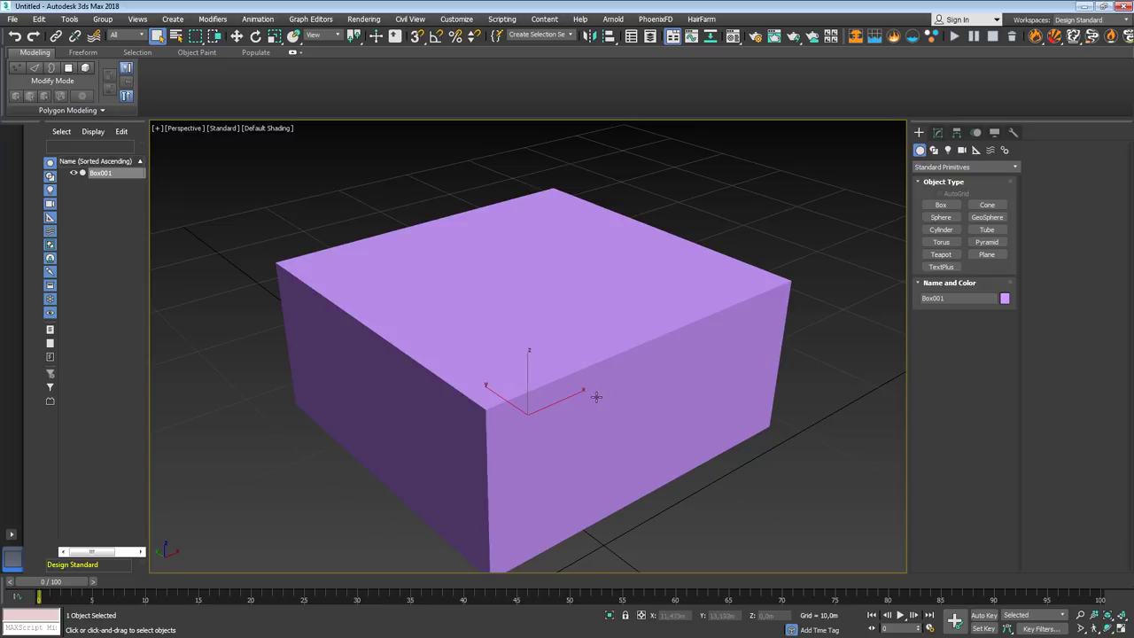
mouse_move(600, 387)
middle_down()
mouse_move(580, 370)
mouse_move(410, 330)
mouse_move(285, 321)
mouse_move(513, 346)
mouse_move(617, 331)
mouse_move(581, 344)
mouse_move(608, 268)
mouse_move(597, 339)
mouse_move(600, 327)
middle_up()
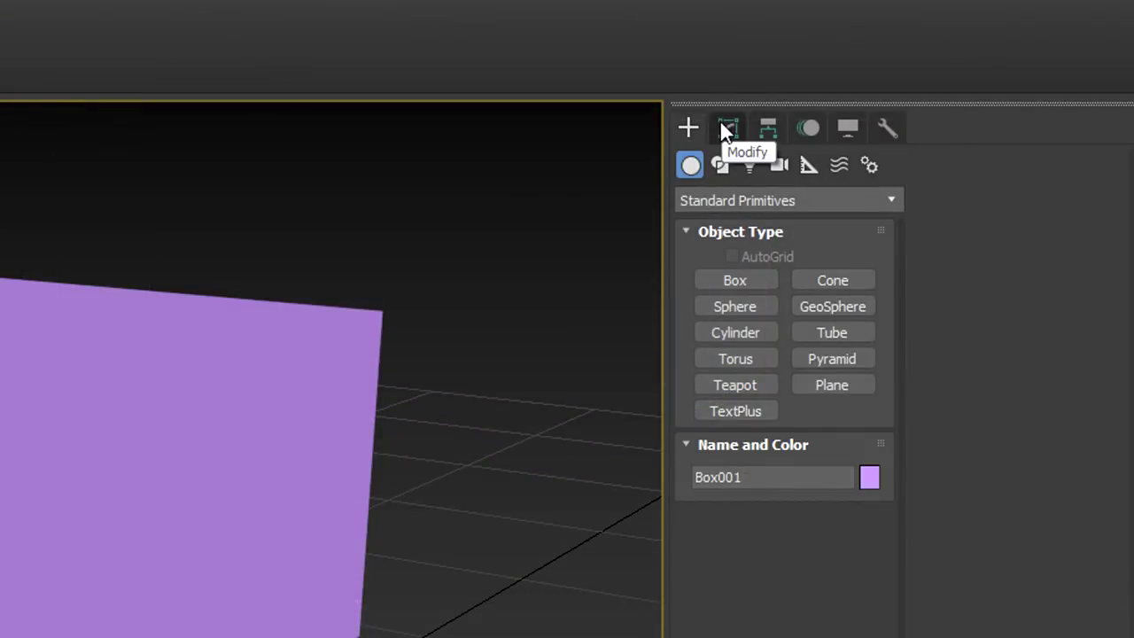
- Rename Box001 to 'Salmocaja' in the Modify panel
click(725, 130)
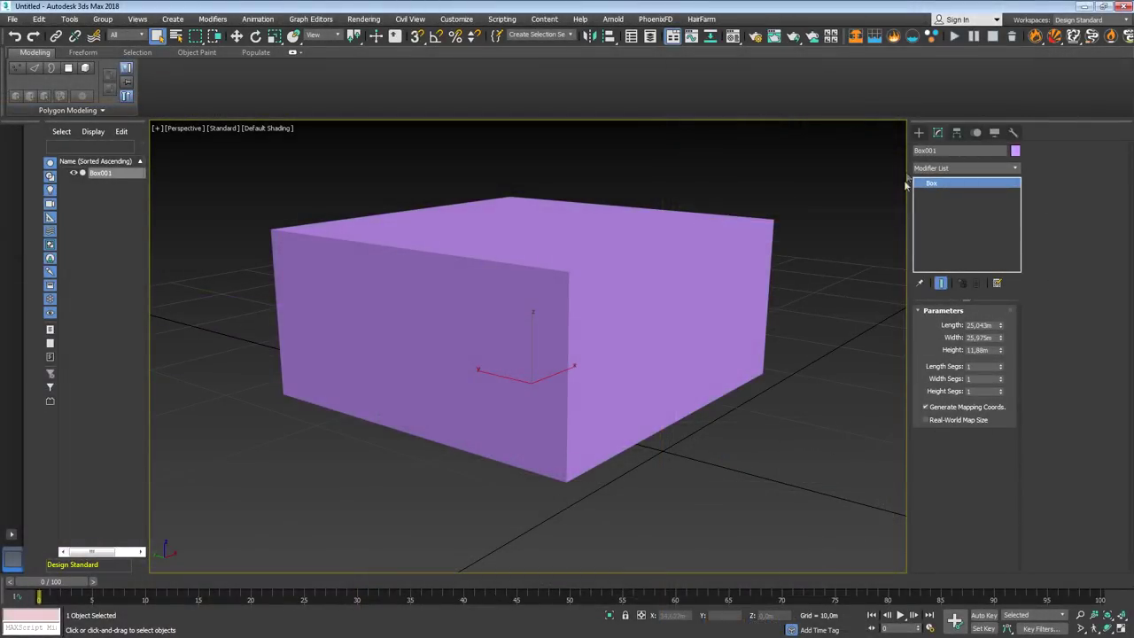
click(962, 152)
text(Salmocaja)
key(Return)
- Set Salmocaja's object colour to orange
click(1015, 150)
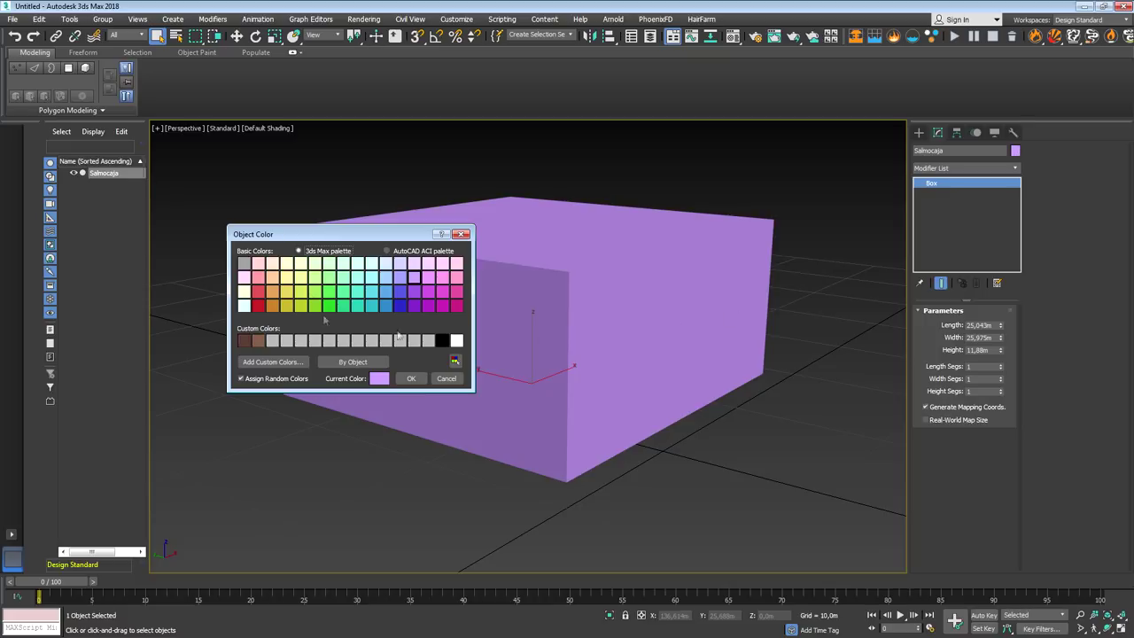
drag(322, 237, 280, 162)
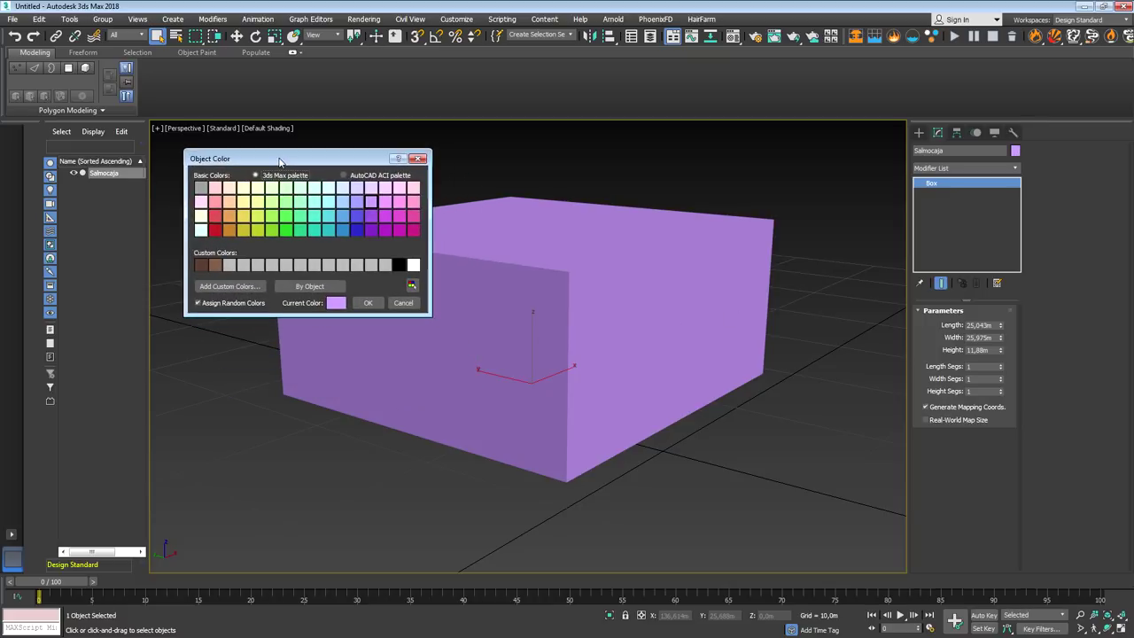
click(229, 230)
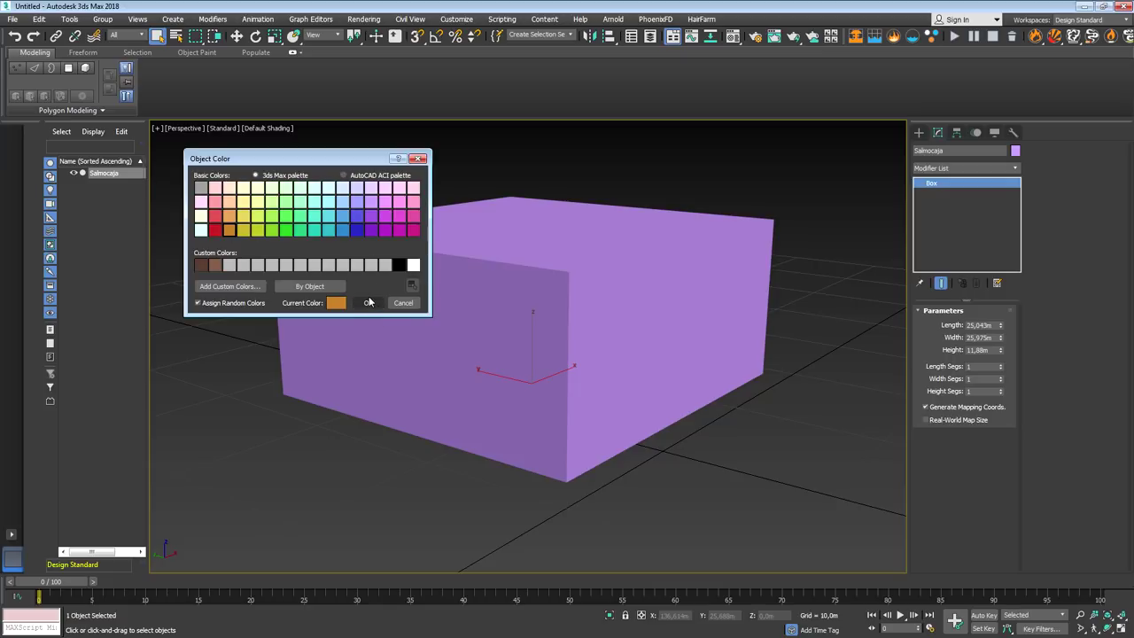
click(368, 304)
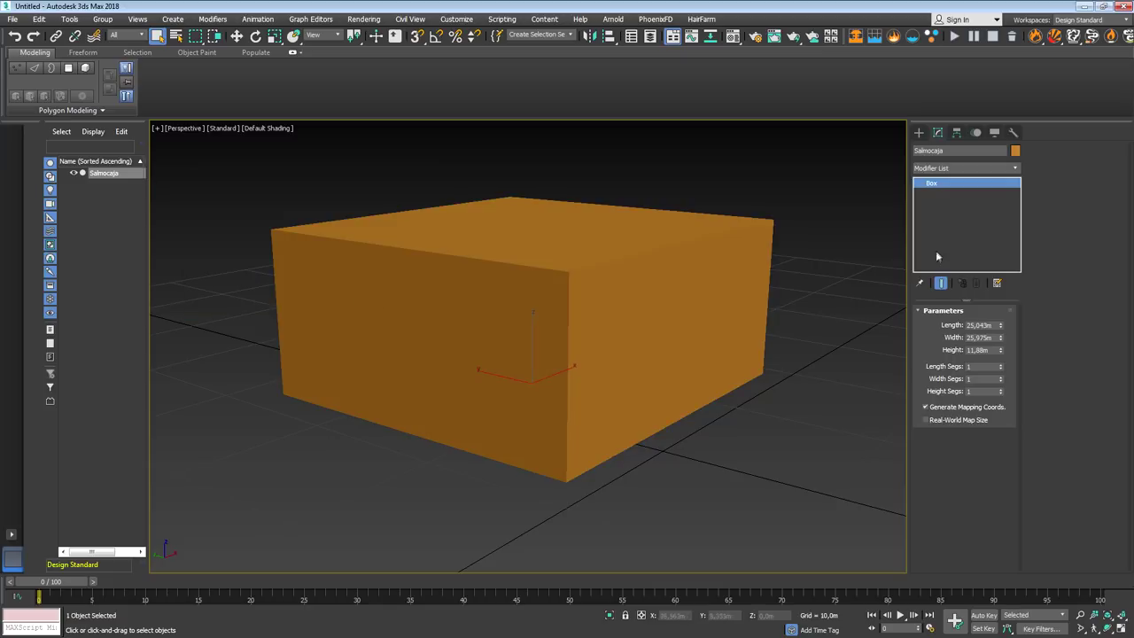
- Change Salmocaja's object colour to salmon pink instead
click(1015, 151)
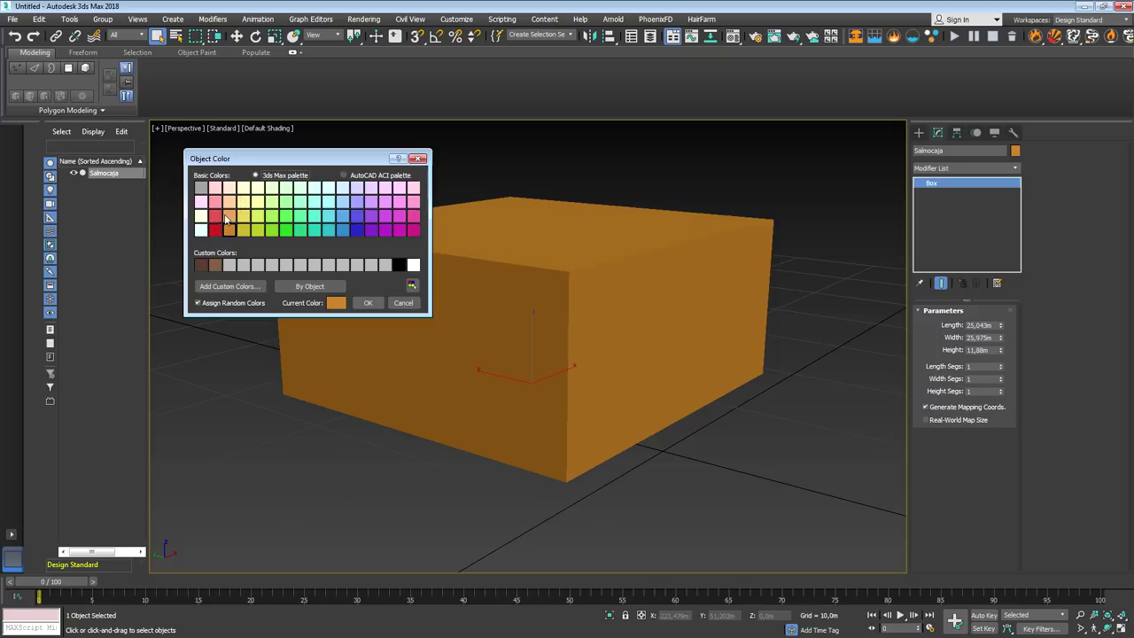
click(214, 203)
click(368, 303)
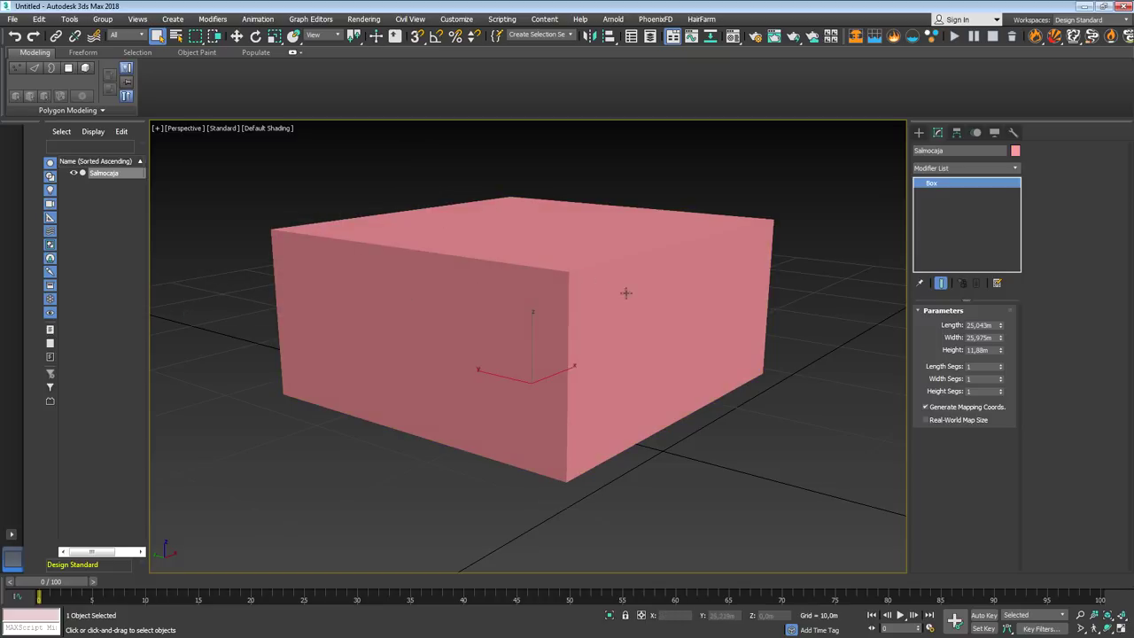
- Set Salmocaja's Length, Width and Height to 10m each in the Parameters rollout
alt+middle_drag(653, 298, 648, 308)
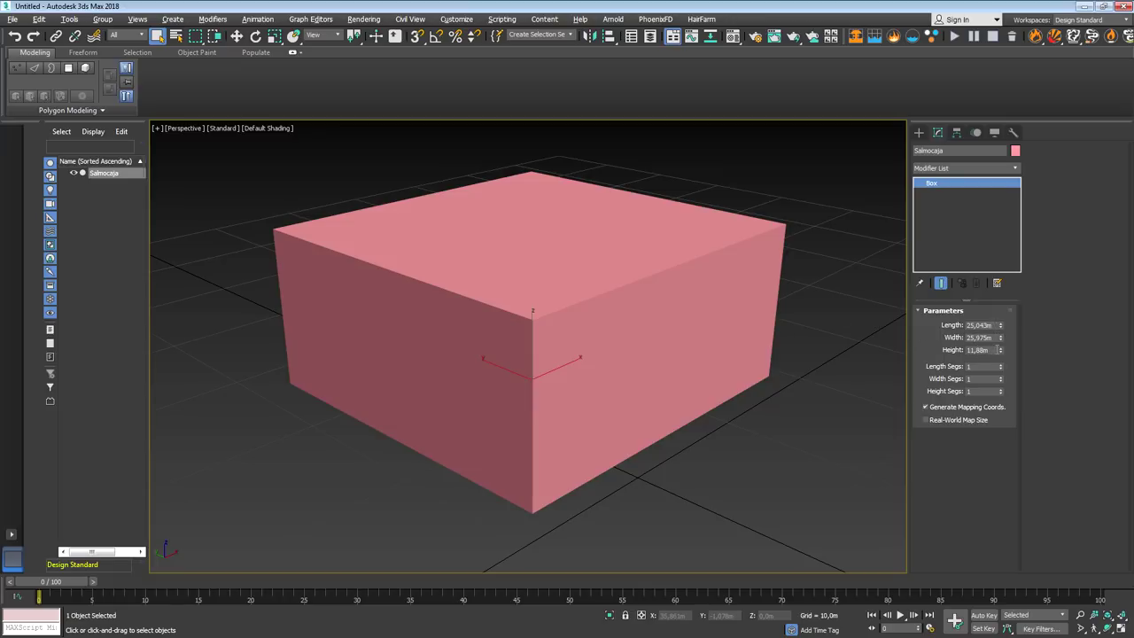
double_click(983, 325)
text(10m)
key(Tab)
text(10)
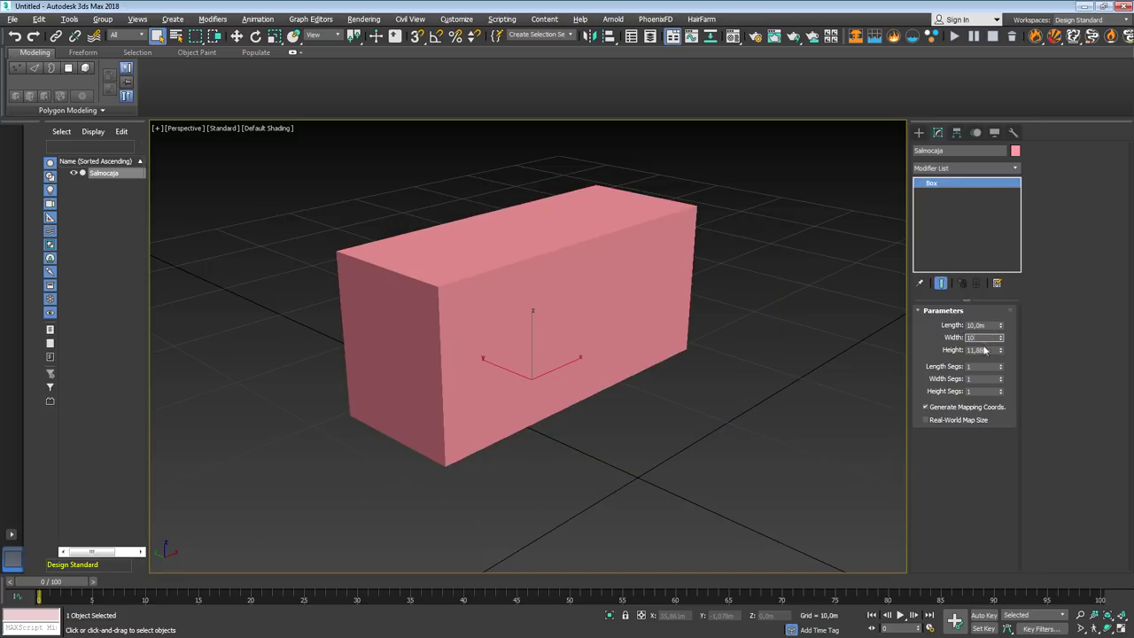
key(Tab)
text(1)
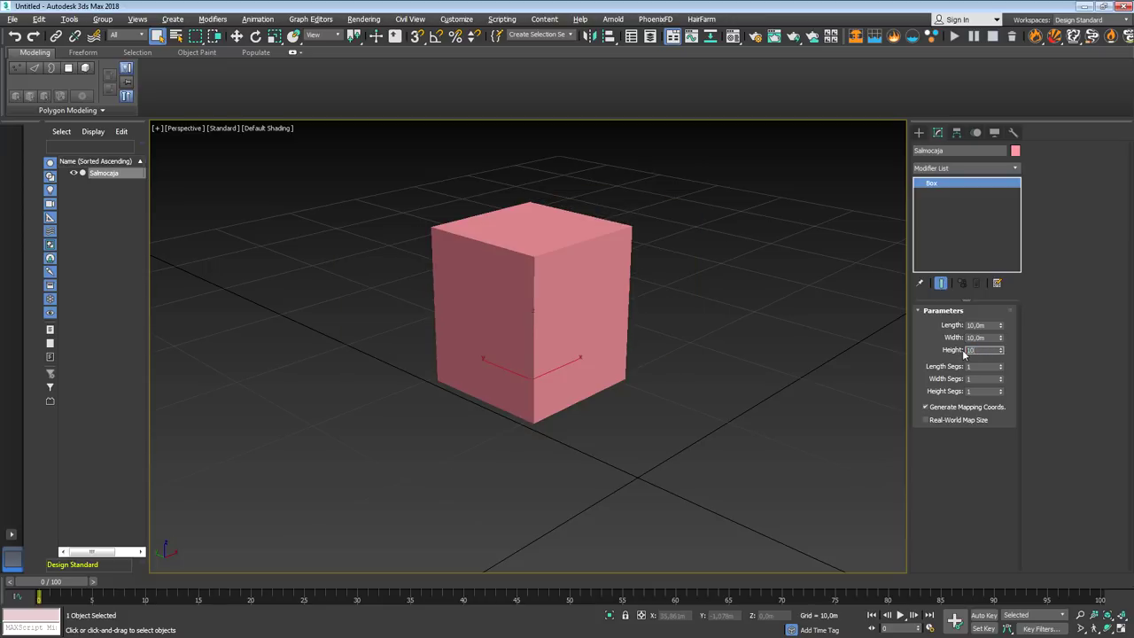
key(Return)
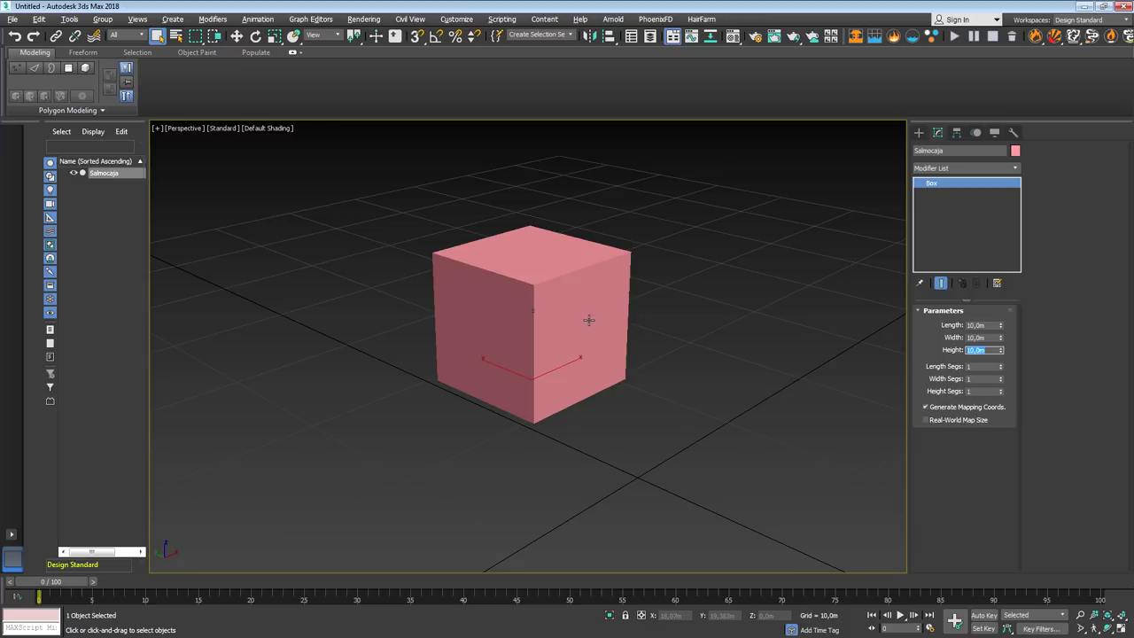
mouse_move(593, 364)
alt+middle_down()
mouse_move(608, 357)
mouse_move(587, 373)
alt+middle_up()
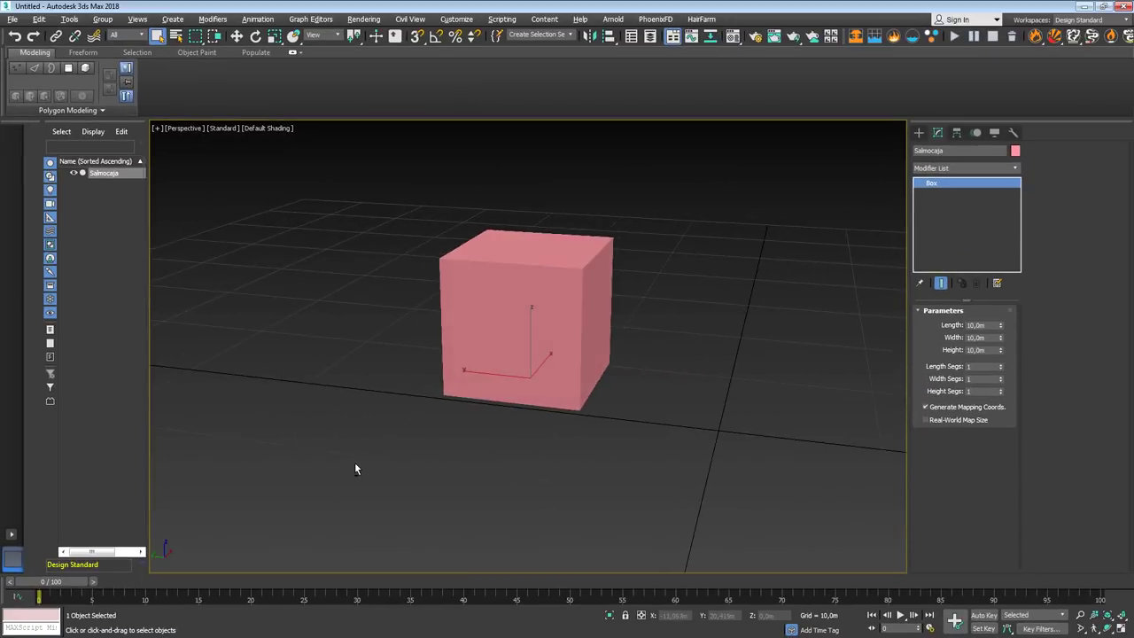
mouse_move(355, 463)
alt+middle_down()
mouse_move(274, 478)
mouse_move(332, 464)
mouse_move(346, 479)
mouse_move(284, 493)
alt+middle_up()
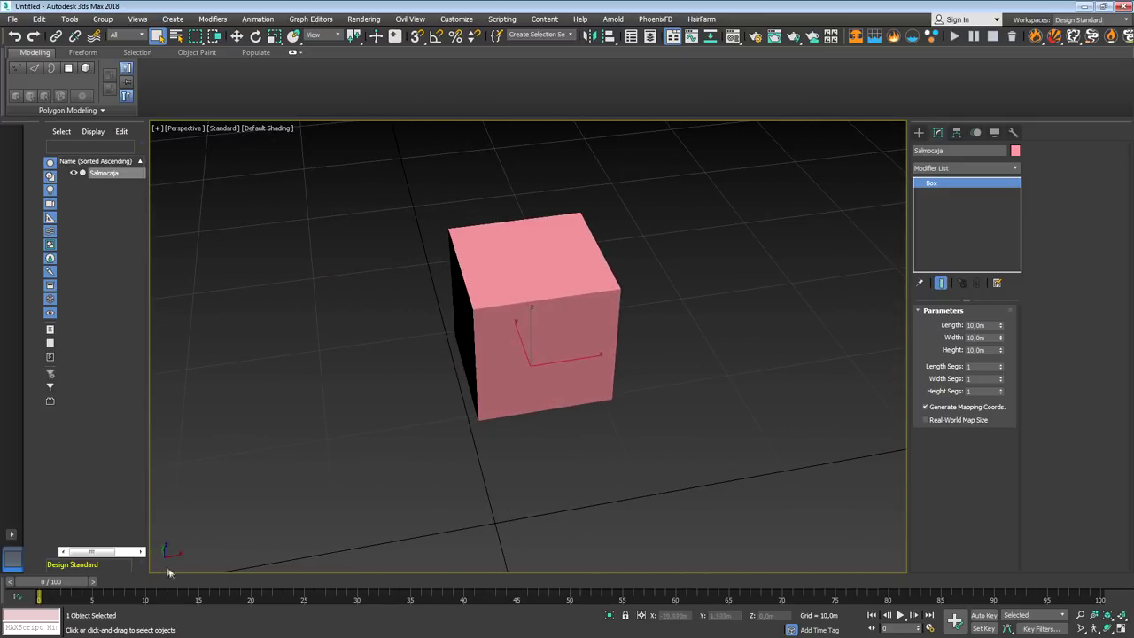
scroll(297, 489, down, 3)
mouse_move(307, 476)
alt+middle_down()
mouse_move(303, 466)
mouse_move(263, 474)
alt+middle_up()
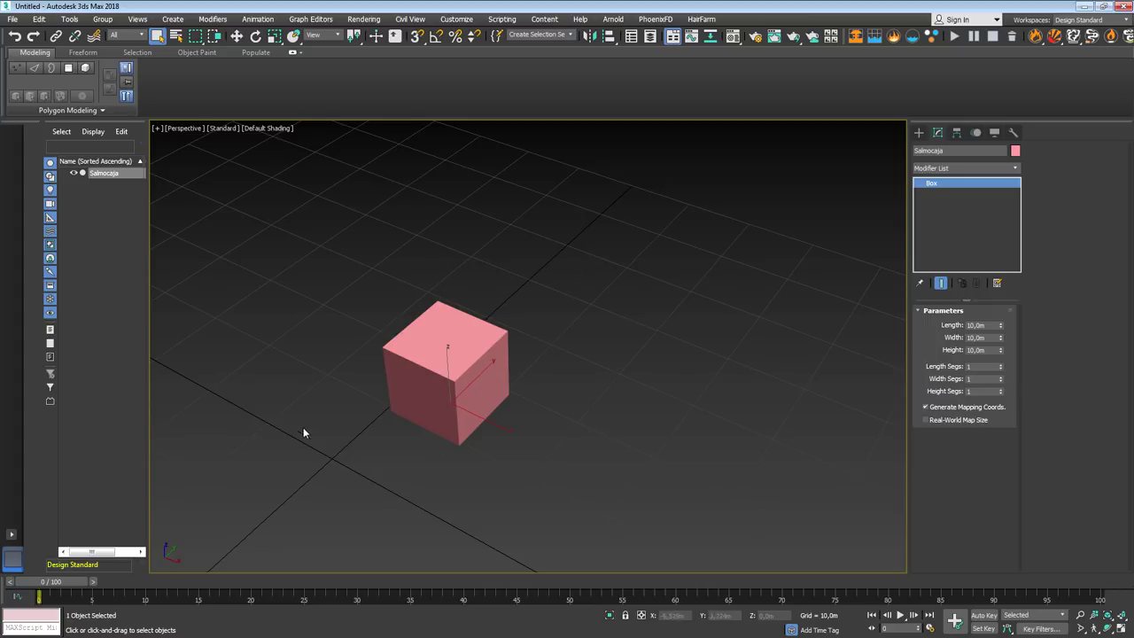
mouse_move(321, 451)
alt+middle_down()
mouse_move(358, 425)
mouse_move(434, 422)
mouse_move(429, 433)
alt+middle_up()
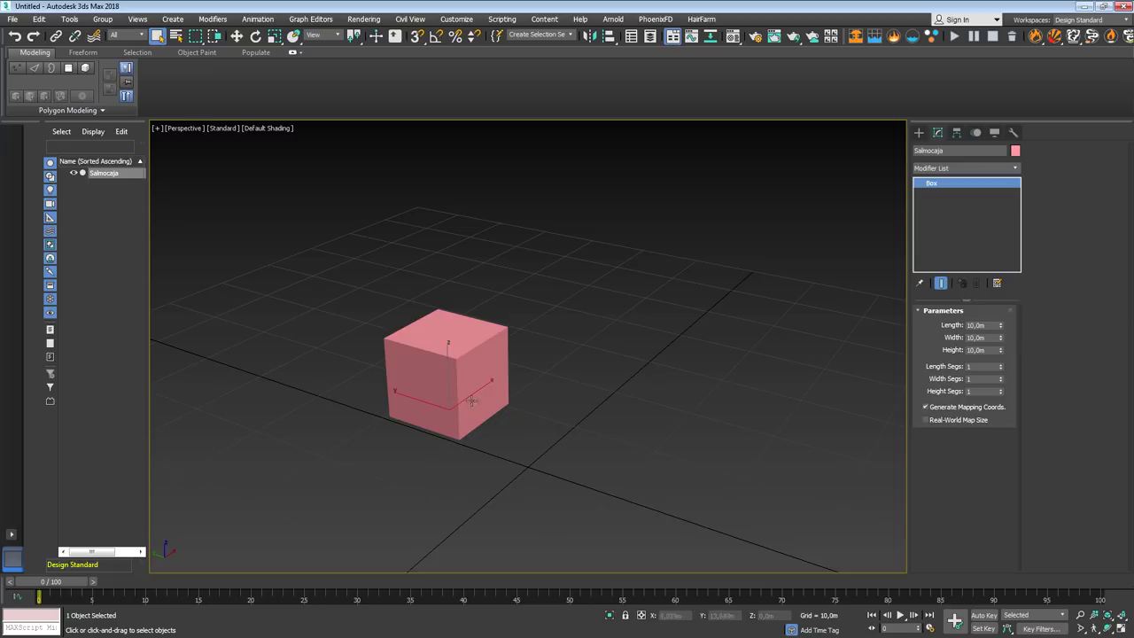
mouse_move(496, 390)
alt+middle_down()
mouse_move(447, 400)
mouse_move(387, 442)
mouse_move(350, 417)
mouse_move(457, 378)
mouse_move(517, 381)
mouse_move(564, 481)
alt+middle_up()
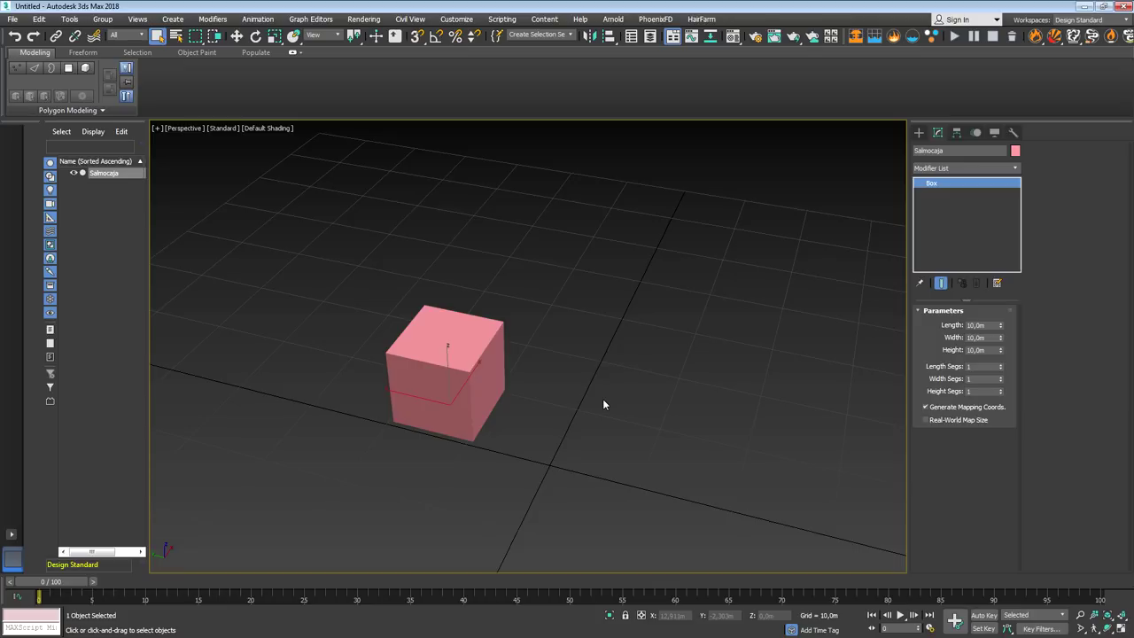
alt+middle_drag(588, 395, 549, 395)
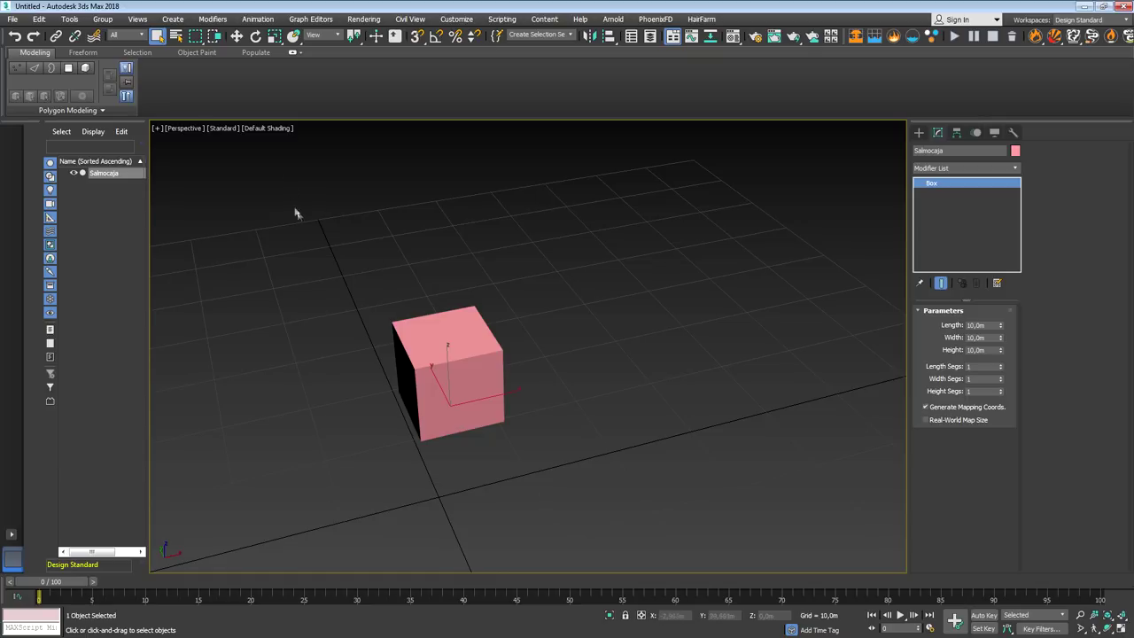
key(w)
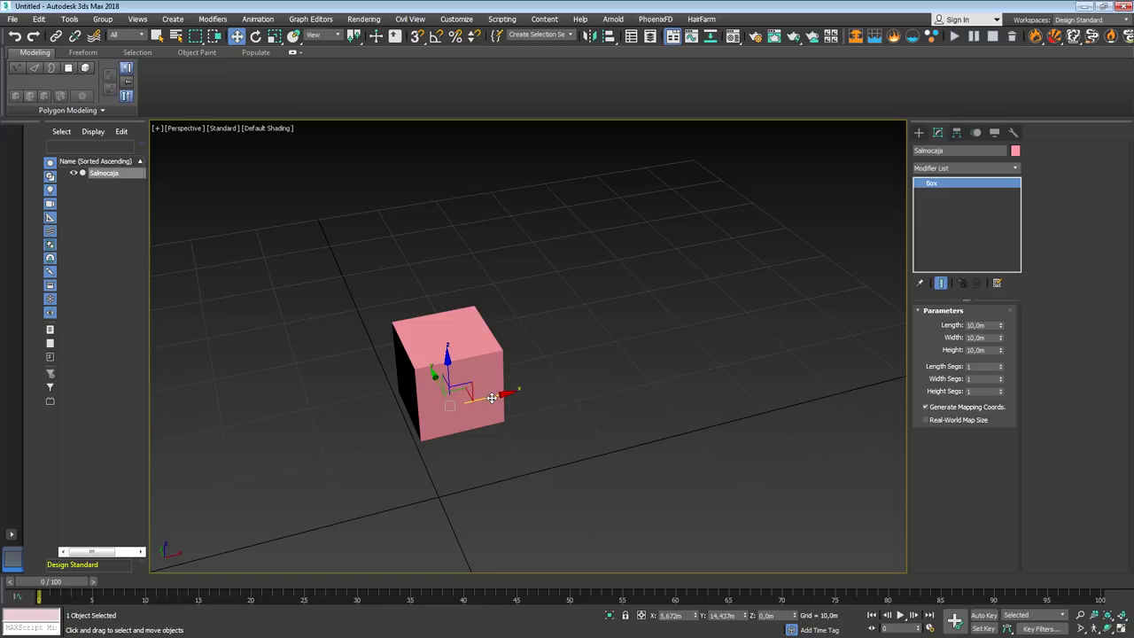
- Drag Salmocaja with the Move gizmo to roughly X 0.836, Y -19.503, Z 17.383
mouse_move(492, 397)
mouse_down()
mouse_move(678, 355)
mouse_move(319, 389)
mouse_move(567, 350)
mouse_move(492, 368)
mouse_move(403, 363)
mouse_move(470, 379)
mouse_move(505, 359)
mouse_move(499, 323)
mouse_move(556, 381)
mouse_move(527, 389)
mouse_move(539, 332)
mouse_move(534, 419)
mouse_move(541, 265)
mouse_move(540, 311)
mouse_move(542, 298)
mouse_up()
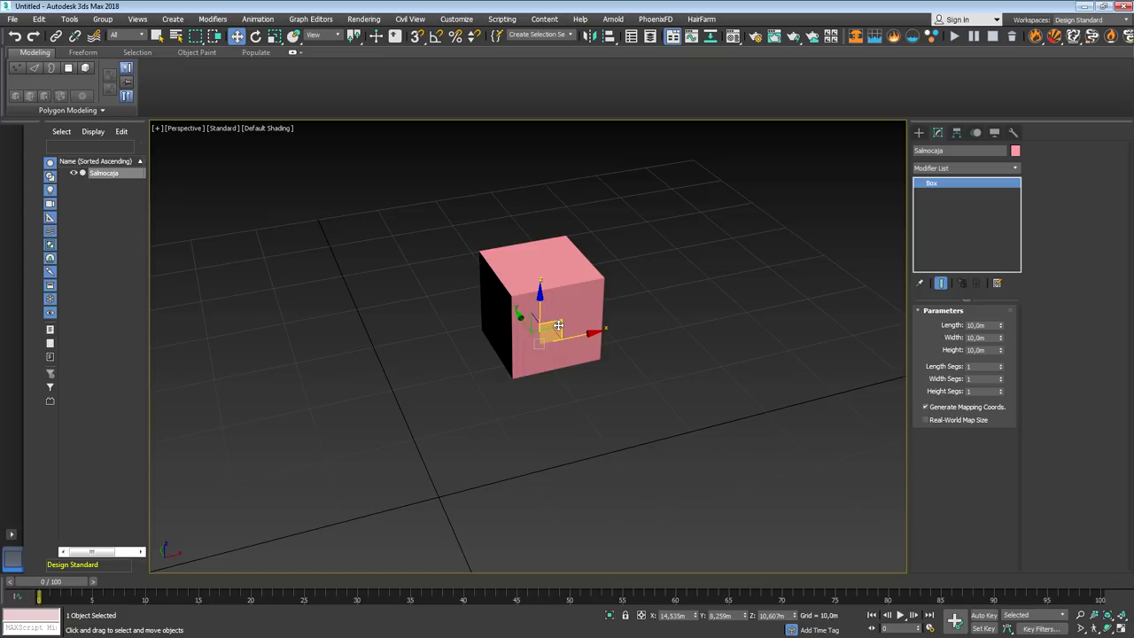
mouse_move(559, 325)
mouse_down()
mouse_move(394, 321)
mouse_move(615, 262)
mouse_move(590, 390)
mouse_move(582, 313)
mouse_move(576, 388)
mouse_move(442, 380)
mouse_move(544, 354)
mouse_move(563, 330)
mouse_move(708, 245)
mouse_move(567, 399)
mouse_move(519, 527)
mouse_move(584, 297)
mouse_move(663, 332)
mouse_move(626, 322)
mouse_move(463, 393)
mouse_move(545, 401)
mouse_move(553, 374)
mouse_move(468, 253)
mouse_move(375, 273)
mouse_move(375, 261)
mouse_move(539, 304)
mouse_move(612, 380)
mouse_move(392, 380)
mouse_move(501, 288)
mouse_move(570, 387)
mouse_move(469, 354)
mouse_move(506, 283)
mouse_move(518, 408)
mouse_move(233, 60)
mouse_move(519, 190)
mouse_move(702, 141)
mouse_move(671, 172)
mouse_move(673, 186)
mouse_up()
- Frame the cube and drag it along the X, Y and Z gizmo axes
key(z)
scroll(576, 296, down, 5)
scroll(493, 372, up, 3)
mouse_move(494, 372)
alt+middle_down()
mouse_move(525, 370)
mouse_move(467, 364)
mouse_move(502, 376)
alt+middle_up()
mouse_move(558, 332)
mouse_down()
mouse_move(420, 386)
mouse_move(429, 496)
mouse_move(431, 468)
mouse_up()
mouse_move(430, 468)
alt+middle_down()
mouse_move(522, 349)
mouse_move(520, 399)
alt+middle_up()
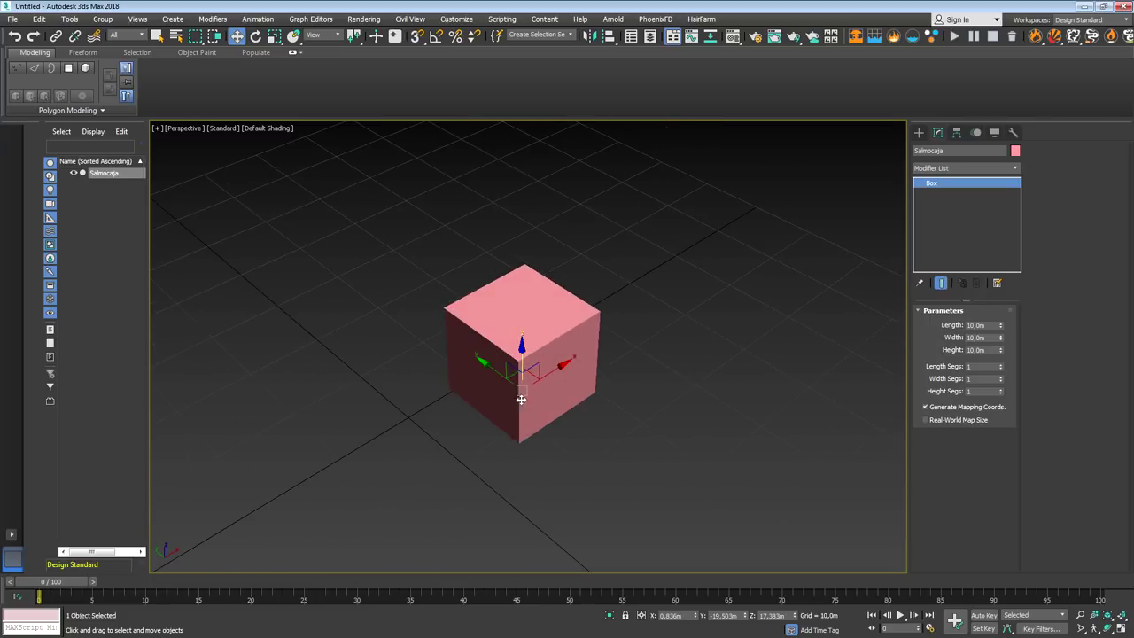
mouse_move(519, 379)
mouse_down()
mouse_move(406, 359)
mouse_move(393, 376)
mouse_up()
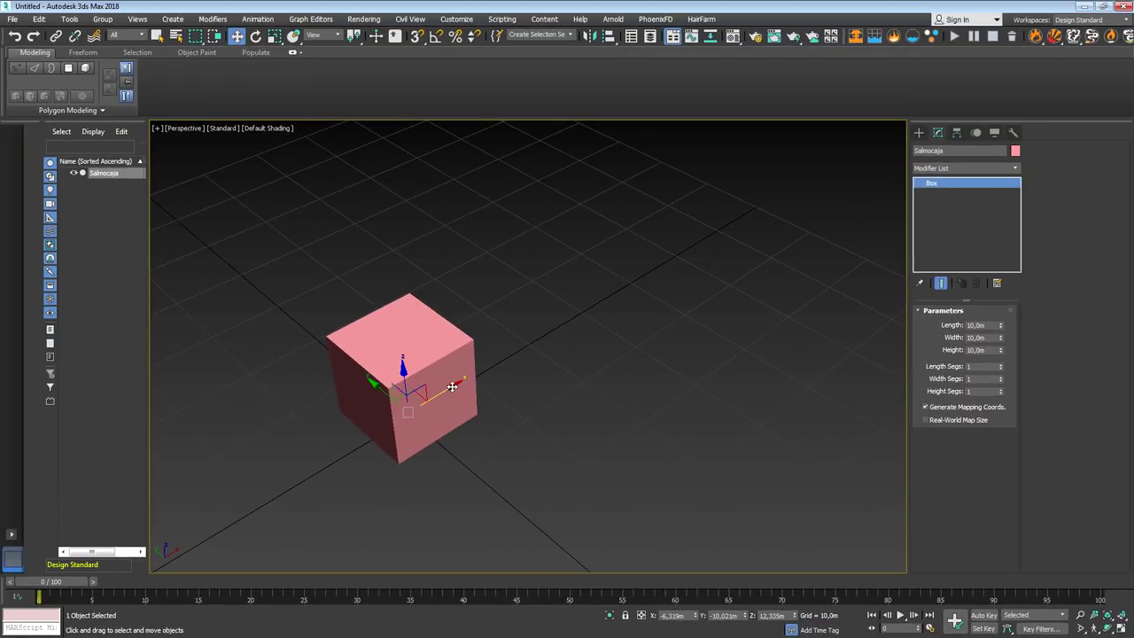
drag(454, 390, 558, 329)
drag(482, 325, 517, 383)
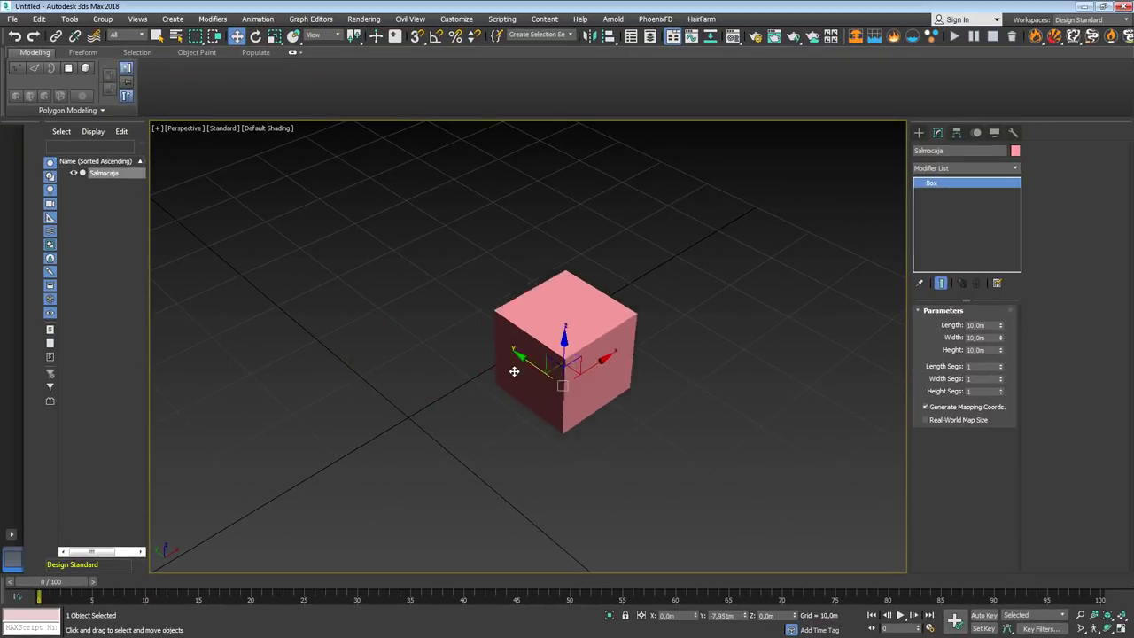
drag(571, 355, 583, 286)
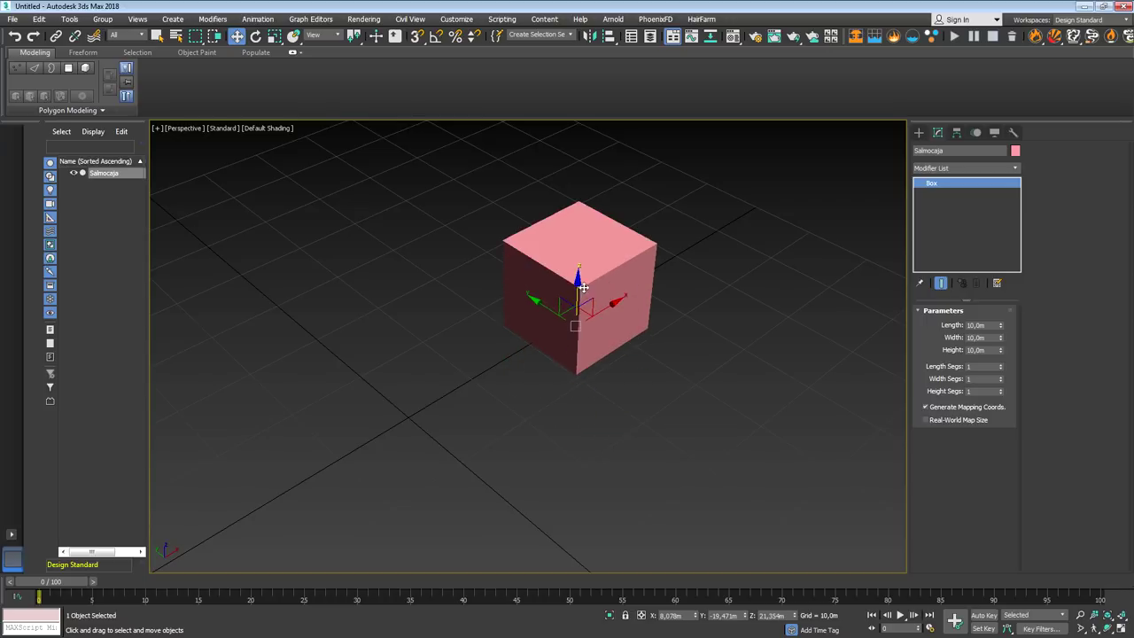
- Enter 0 in the X, Y and Z coordinate fields to place the cube at the origin
double_click(673, 614)
text(0)
key(Return)
double_click(722, 615)
text(0)
key(Return)
double_click(773, 615)
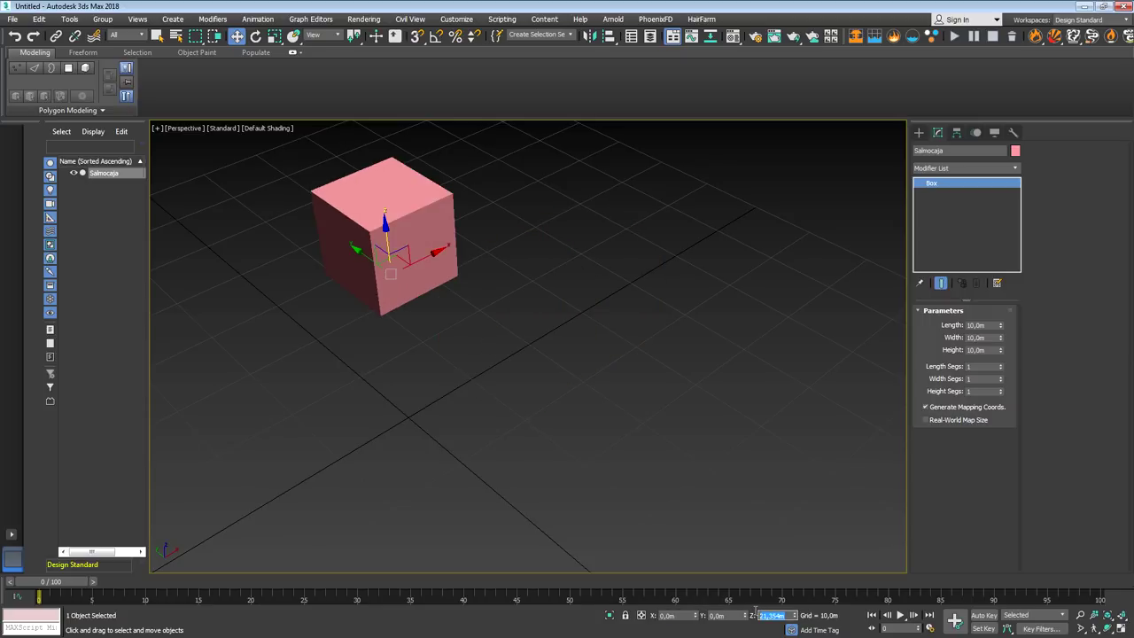
middle_drag(565, 416, 601, 381)
double_click(773, 615)
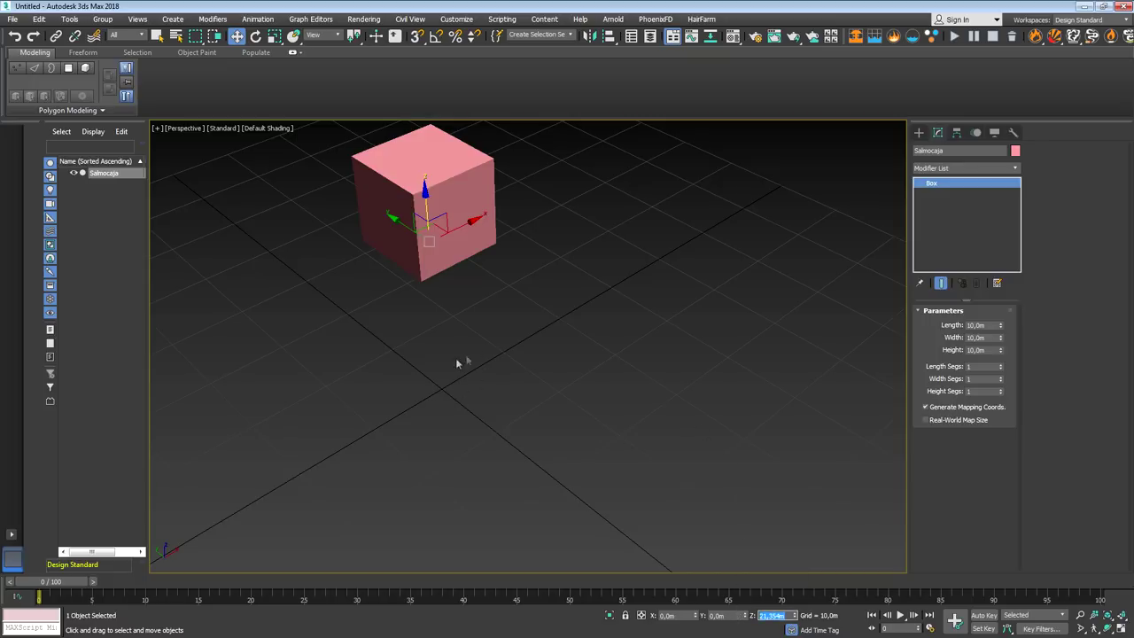
text(0)
key(Return)
- Move the cube off the origin to about X 11.867, Y 22.385, raised above the grid
alt+middle_drag(547, 360, 459, 370)
drag(459, 370, 711, 235)
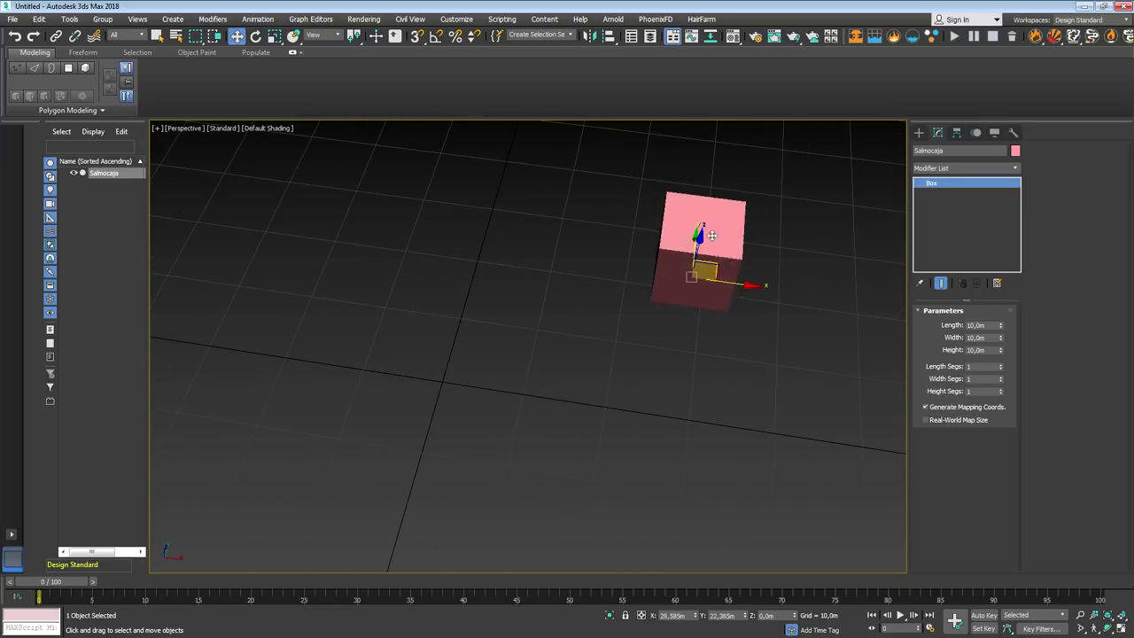
alt+middle_drag(711, 235, 713, 256)
mouse_move(714, 226)
mouse_down()
mouse_move(714, 145)
mouse_move(630, 262)
mouse_up()
mouse_move(629, 262)
alt+middle_down()
mouse_move(565, 276)
mouse_move(649, 288)
alt+middle_up()
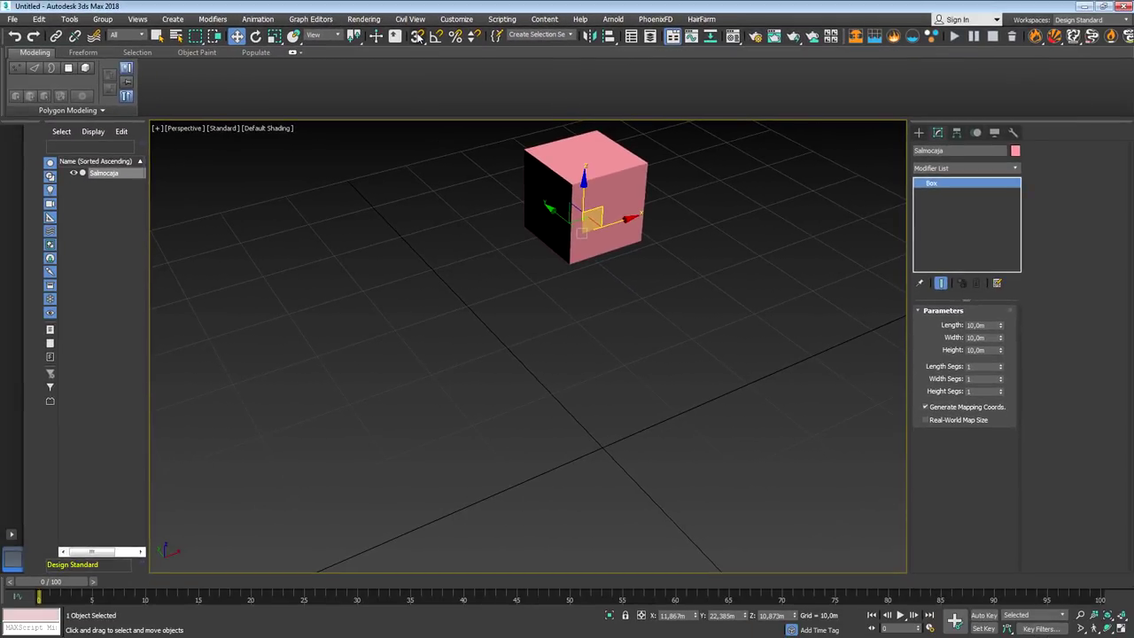
right_click(417, 37)
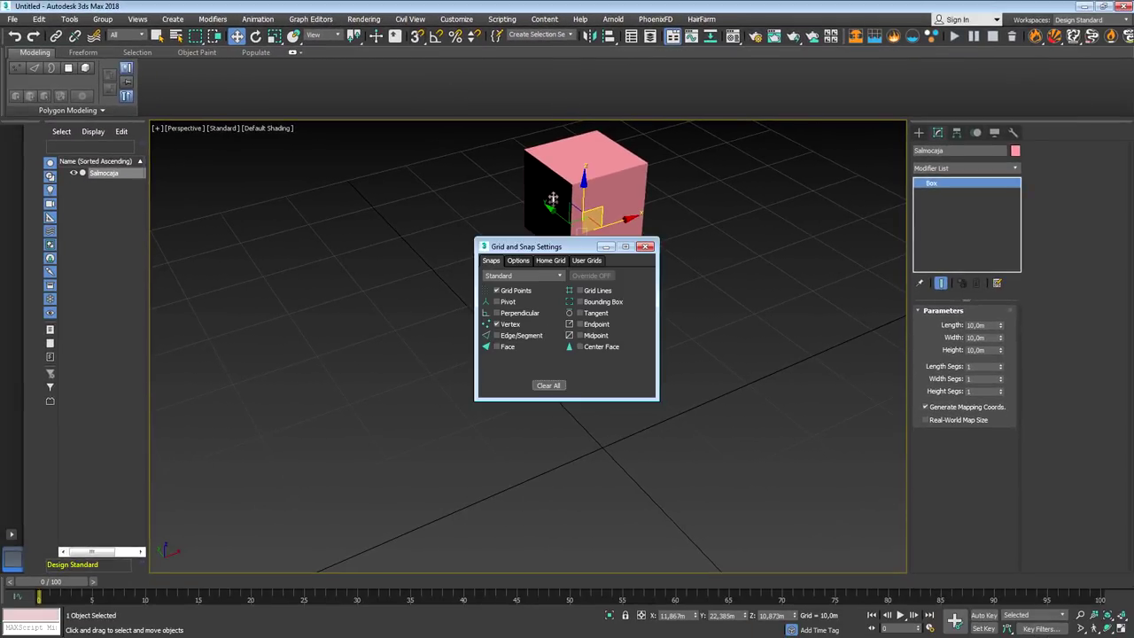
- Keep Grid Points checked in Grid and Snap Settings and turn snapping on
drag(567, 247, 348, 177)
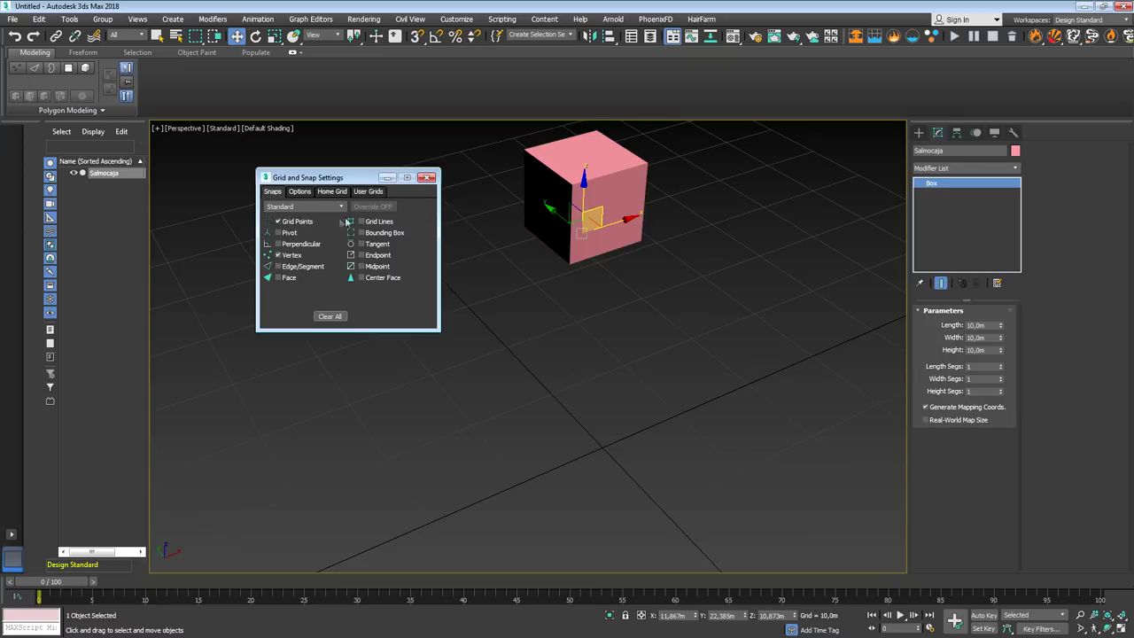
click(287, 224)
drag(357, 180, 343, 178)
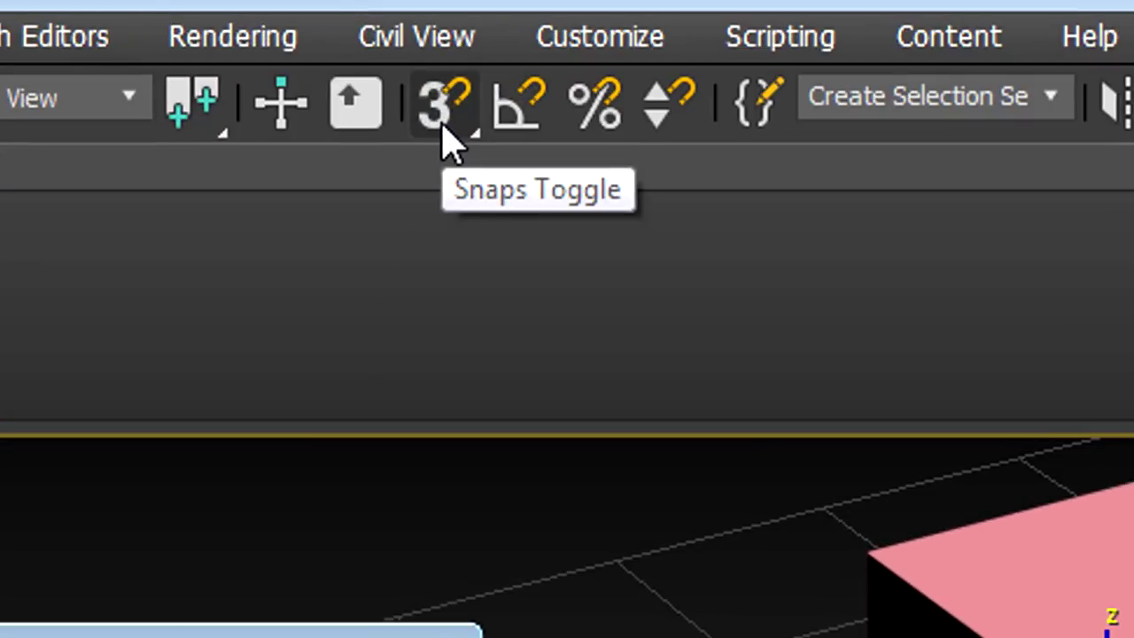
click(441, 124)
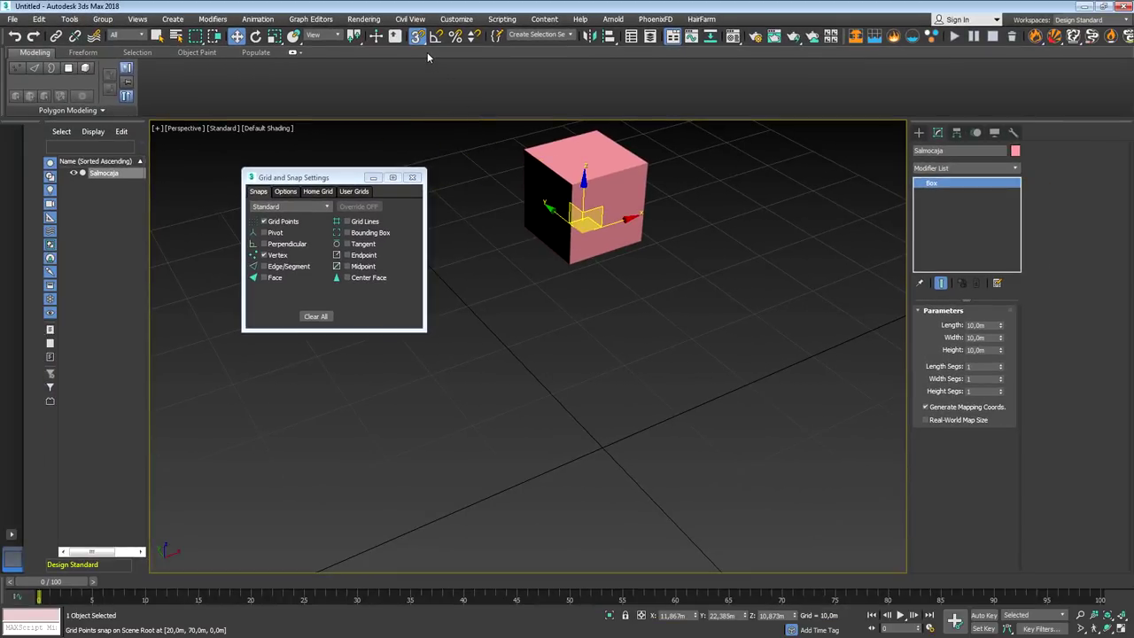
- Snap the Salmocaja cube onto the origin grid point at 0,0,0, then turn snaps off
key(s)
key(s)
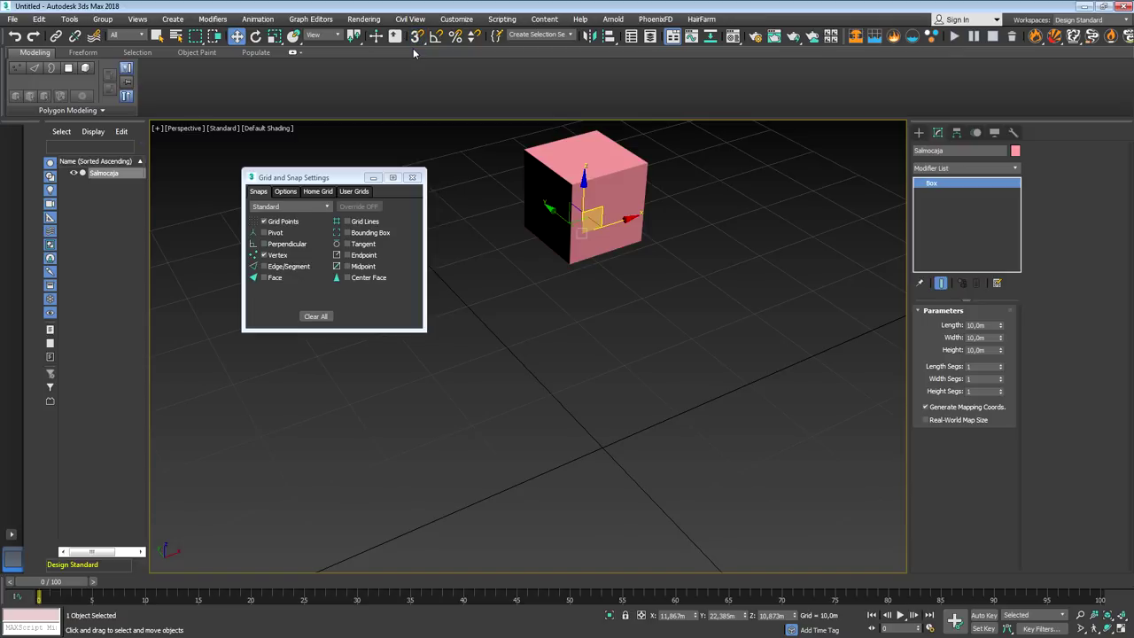
key(s)
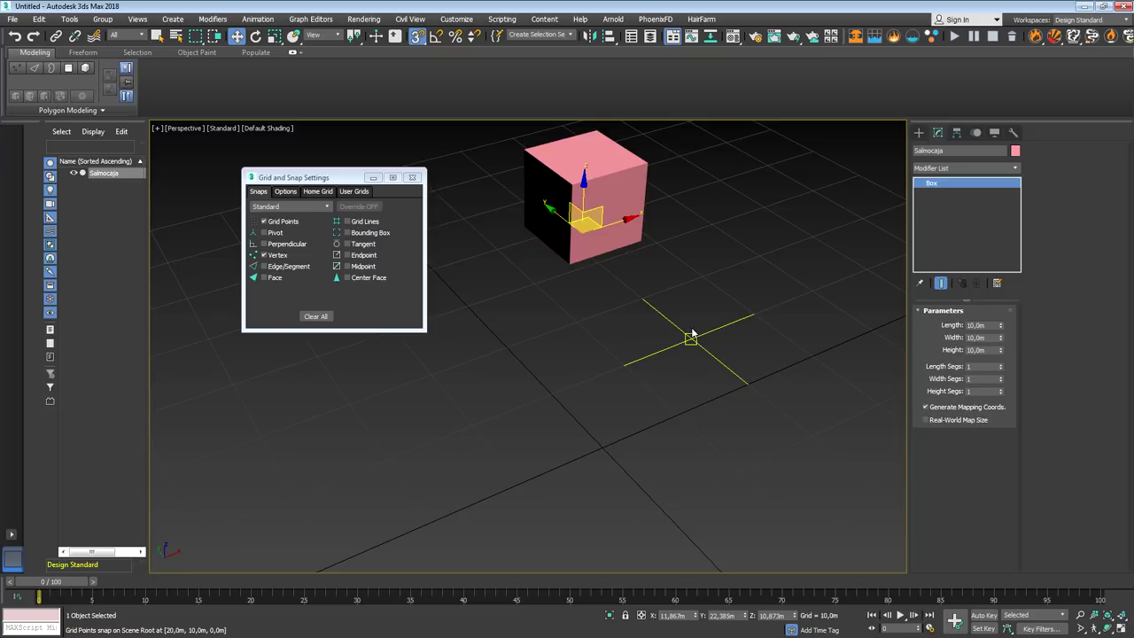
mouse_move(589, 227)
mouse_down()
mouse_move(576, 320)
mouse_move(664, 349)
mouse_move(697, 411)
mouse_up()
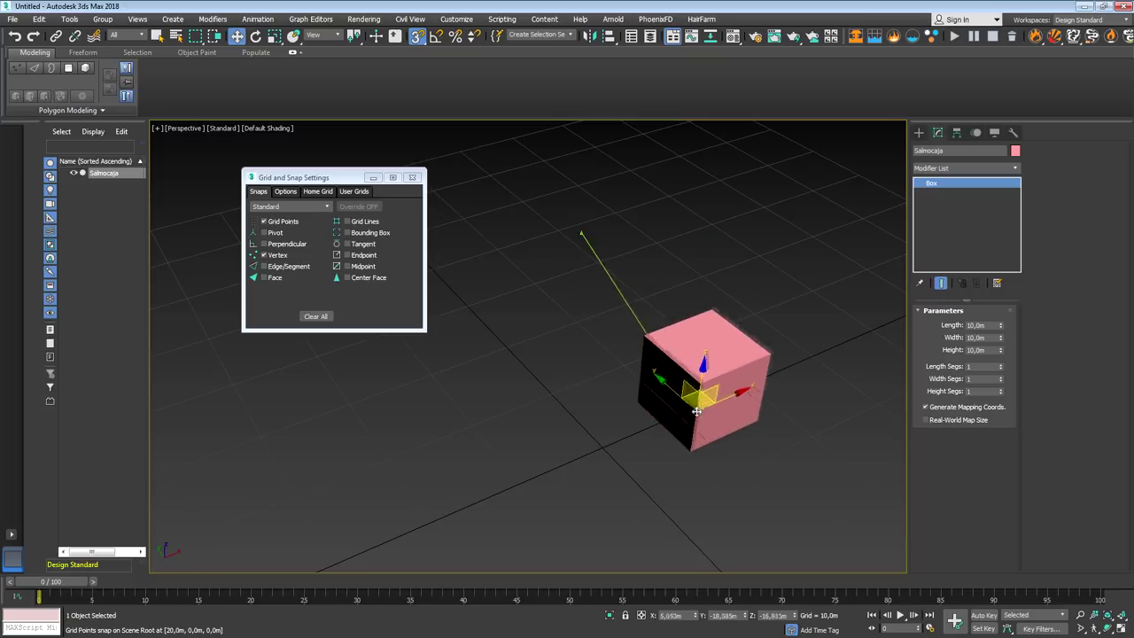
mouse_move(697, 411)
mouse_down()
mouse_move(580, 329)
mouse_move(519, 342)
mouse_move(602, 448)
mouse_up()
key(s)
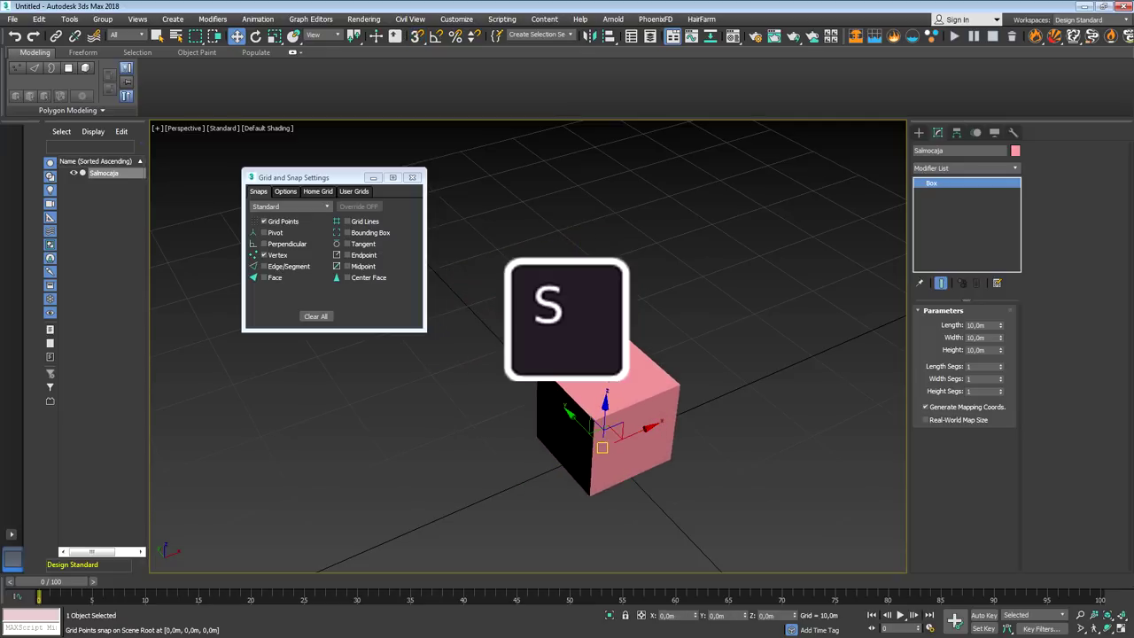
click(413, 177)
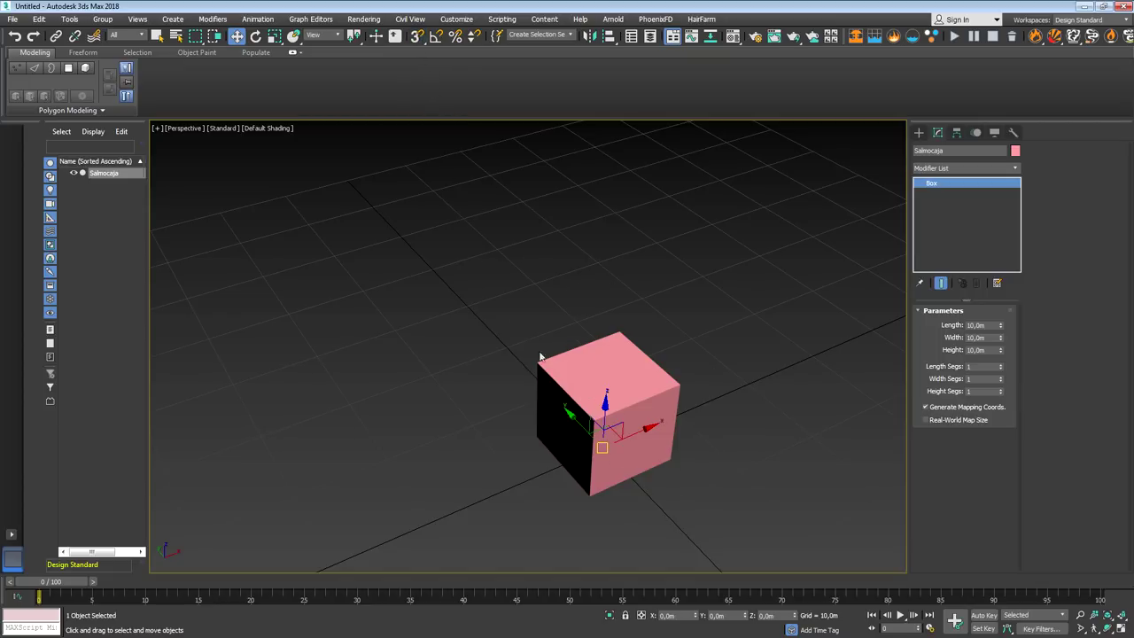
- Frame the selected cube, zoom out, and orbit to show its right face
key(z)
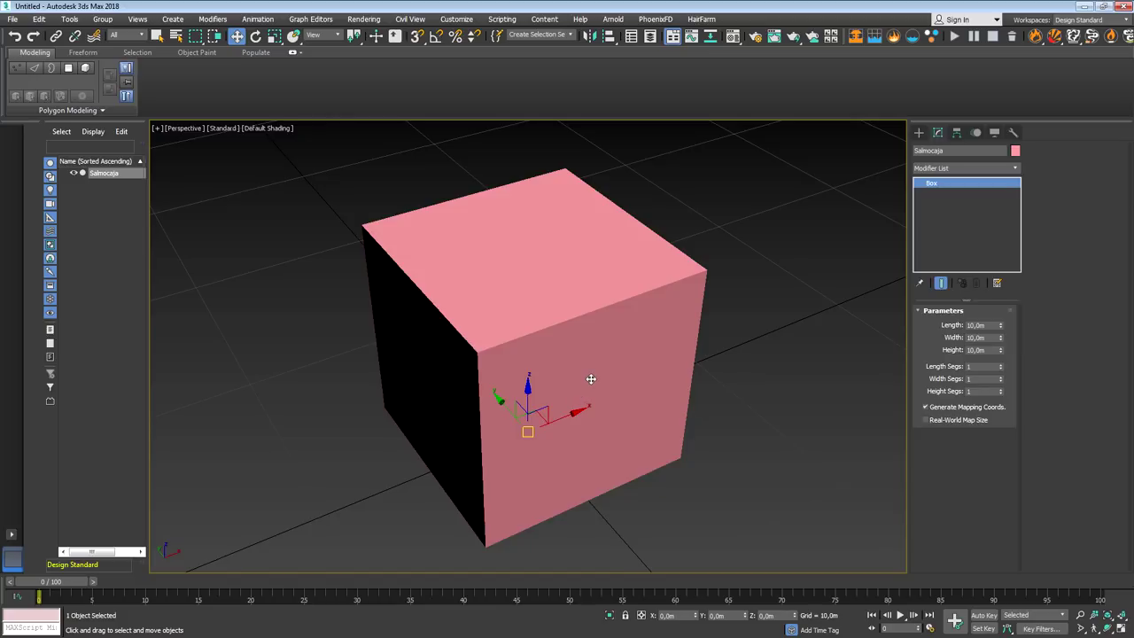
scroll(591, 347, down, 3)
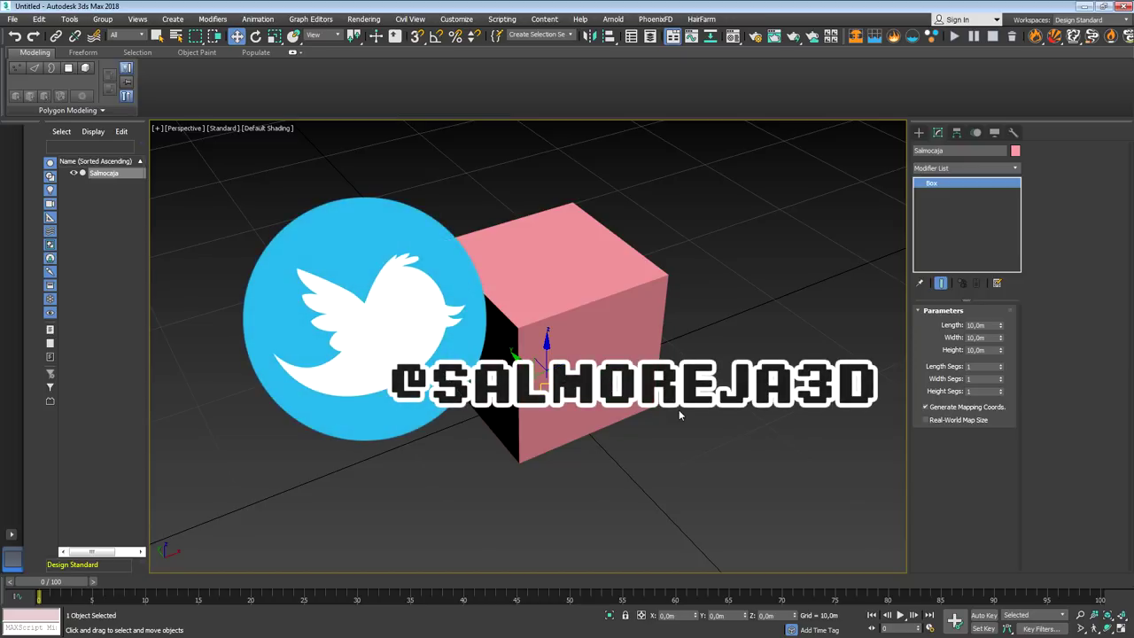
mouse_move(678, 409)
alt+middle_down()
mouse_move(638, 409)
mouse_move(598, 443)
mouse_move(431, 399)
mouse_move(1, 380)
alt+middle_up()
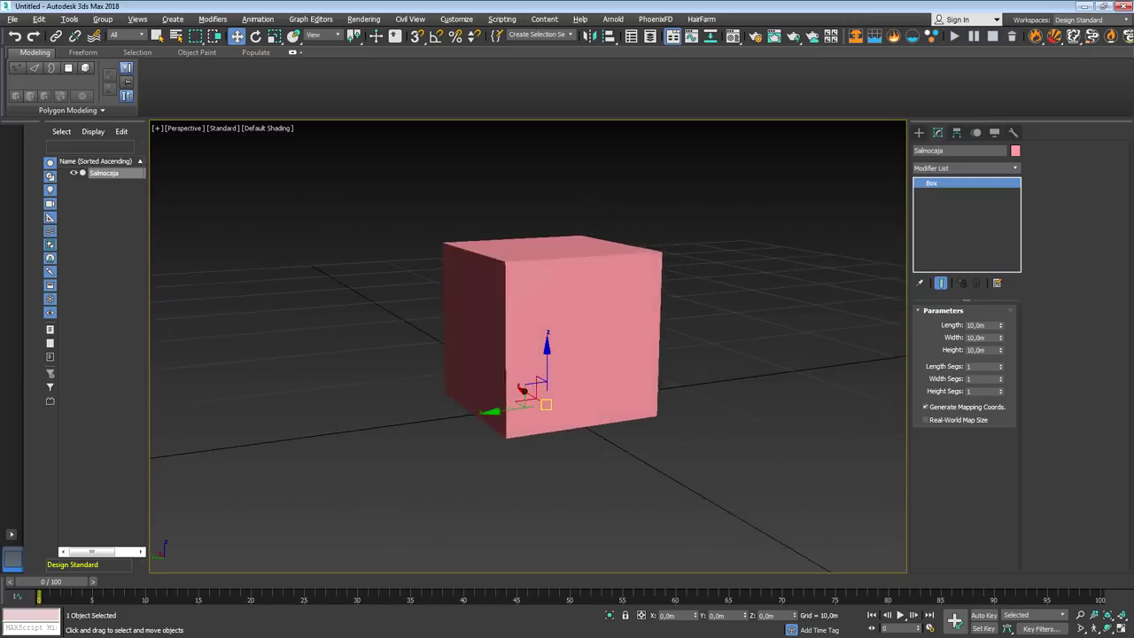